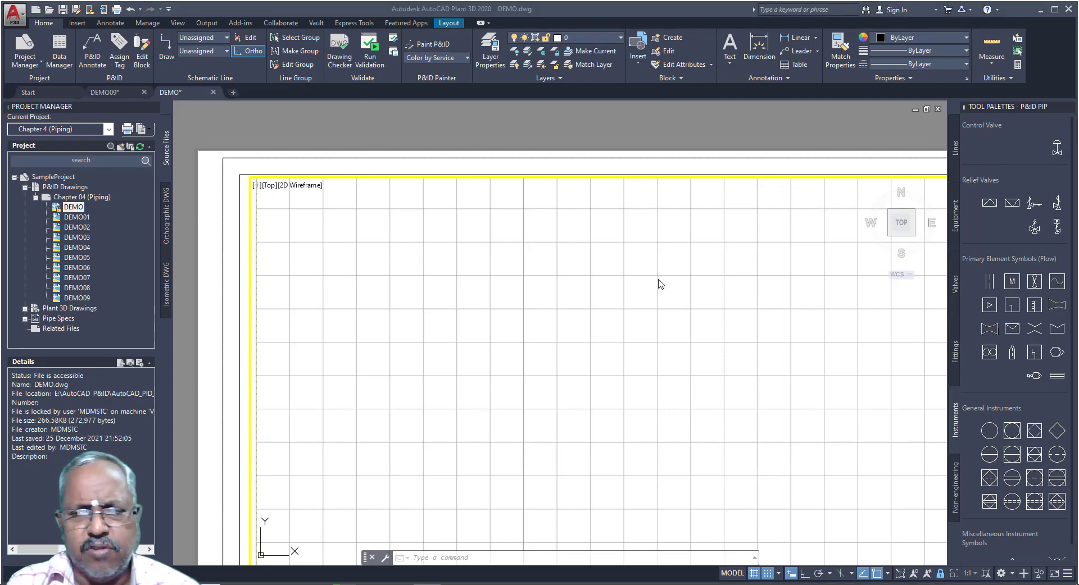
Step: Drag the first Storage Tanks symbol from the Equipment palette onto the empty drawing
click(955, 216)
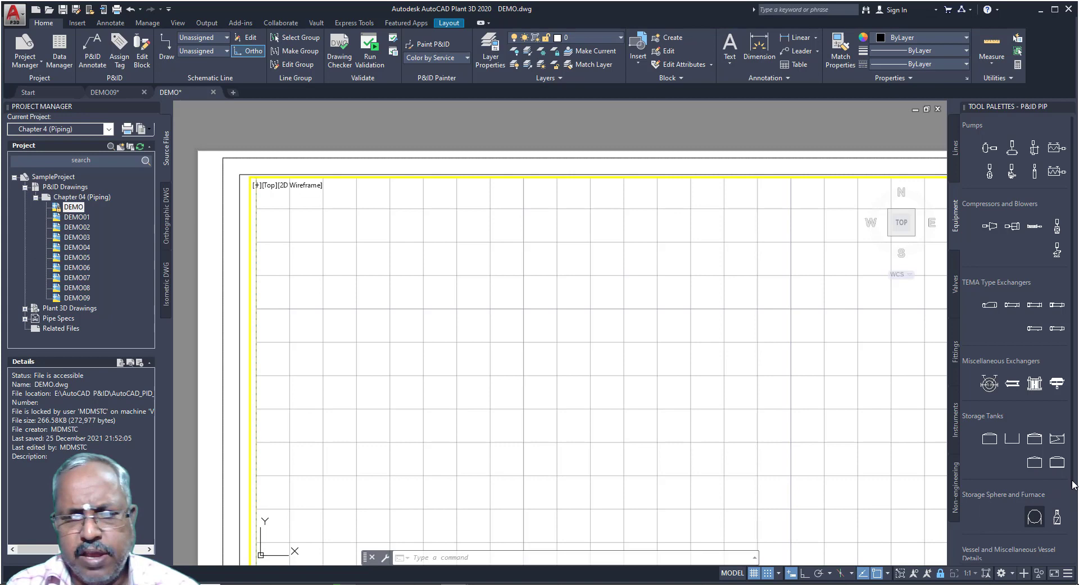
scroll(1074, 454, down, 3)
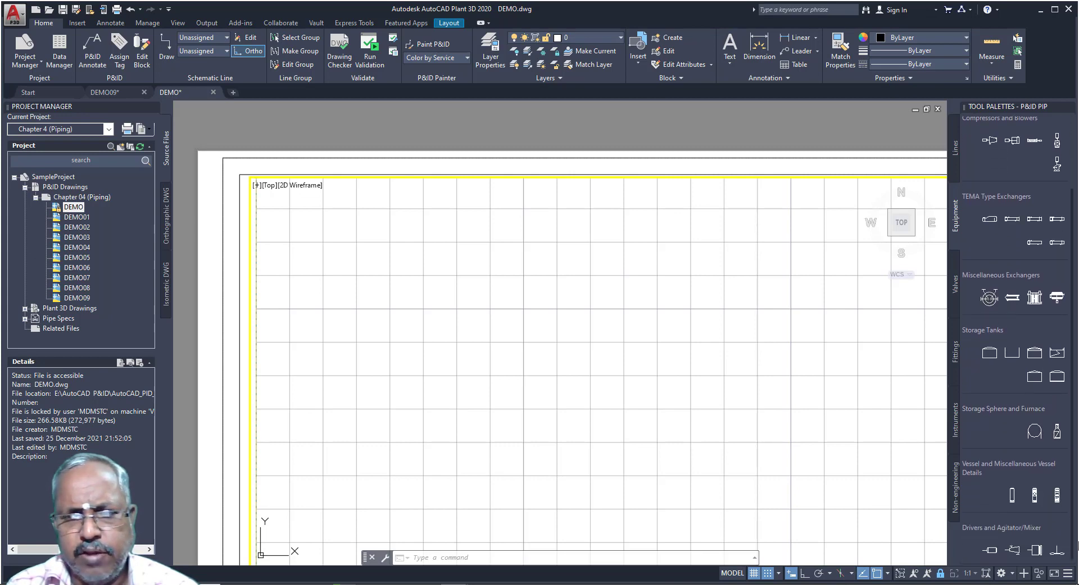
scroll(1076, 548, up, 3)
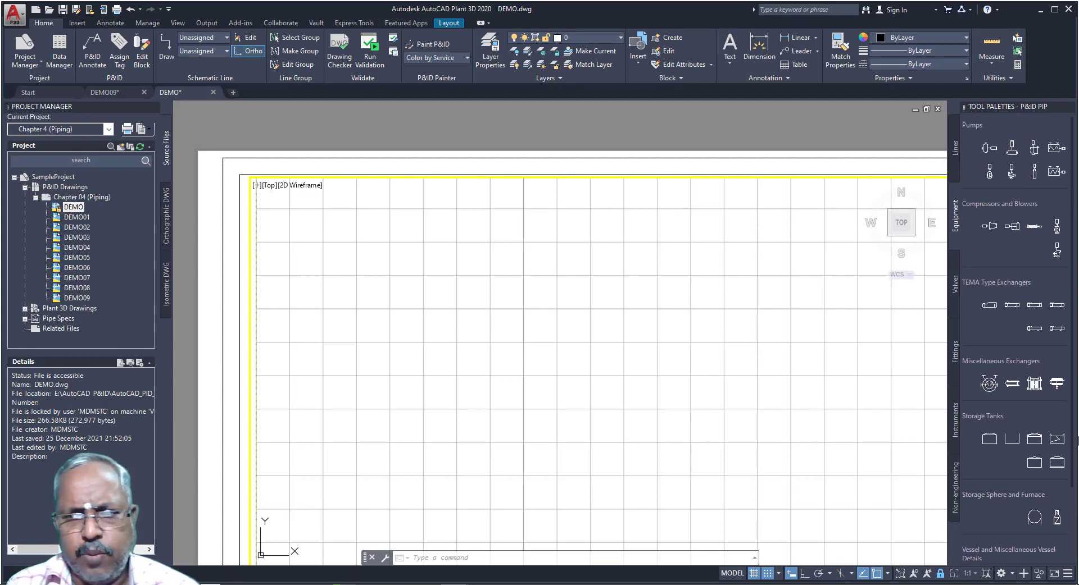
drag(990, 440, 607, 365)
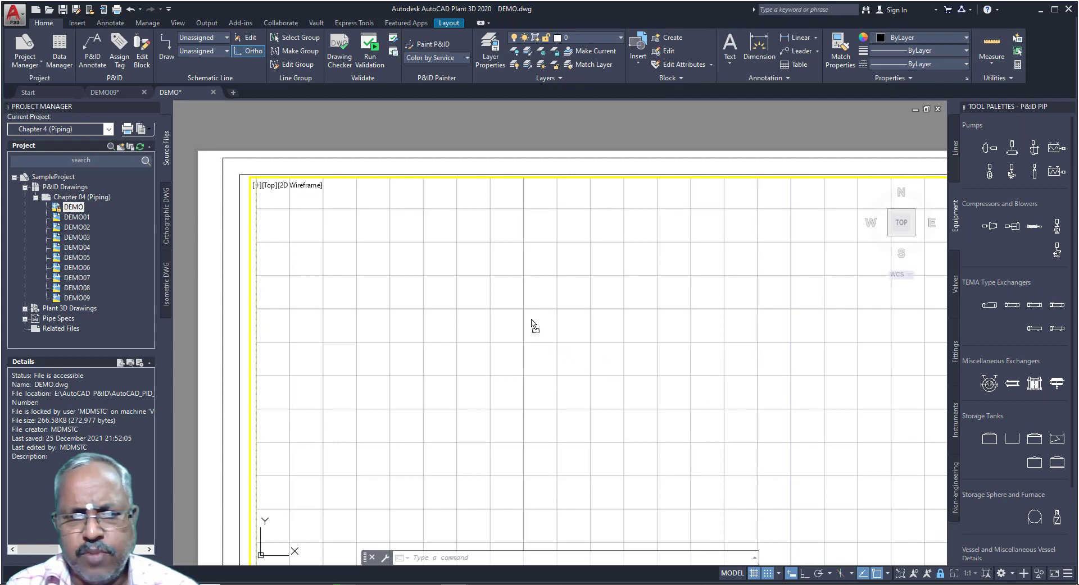
drag(532, 325, 532, 323)
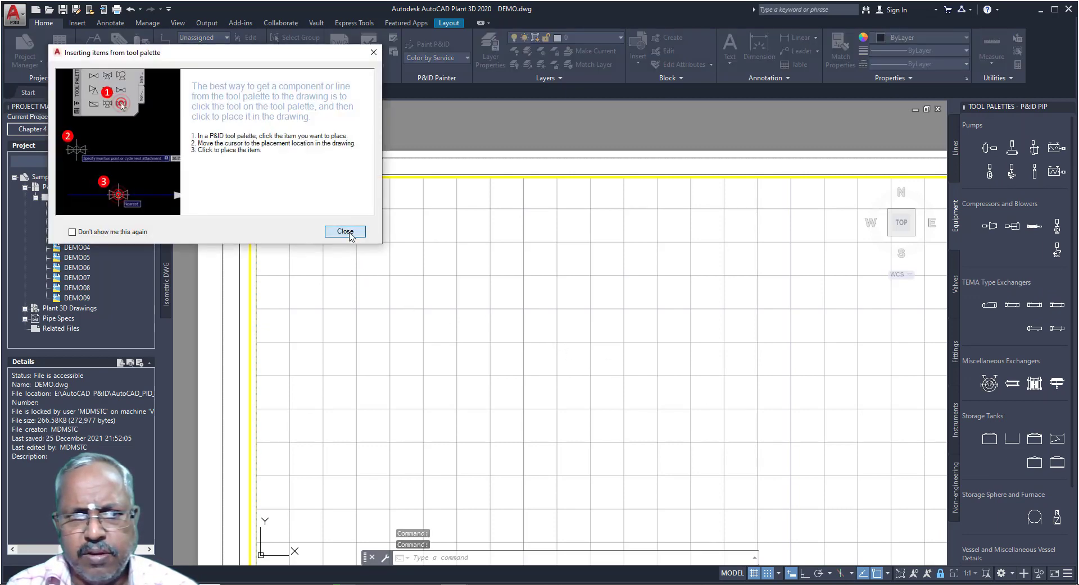
Step: Insert the dome-roof storage tank near the top centre, setting its insertion point and scale
click(353, 232)
click(529, 317)
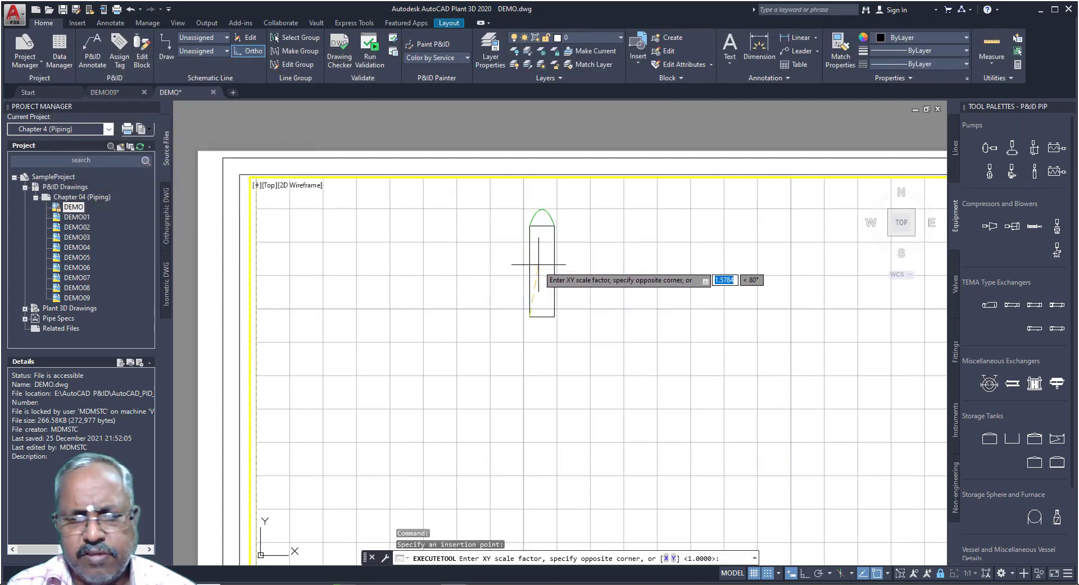
click(560, 269)
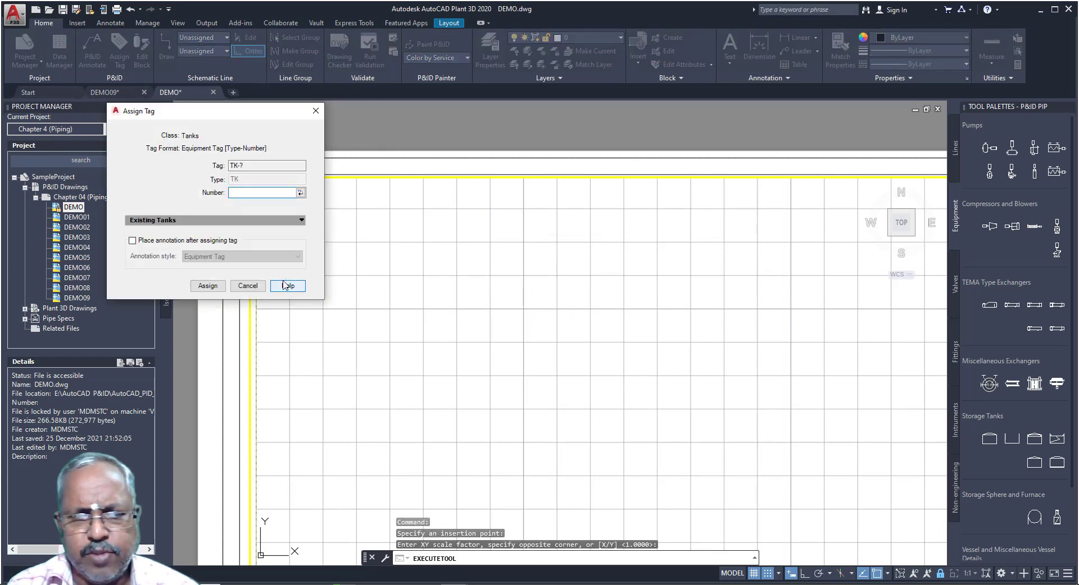
Step: Assign tag number 001 to the tank, giving TK-001, without placing a tag annotation
drag(216, 123, 448, 219)
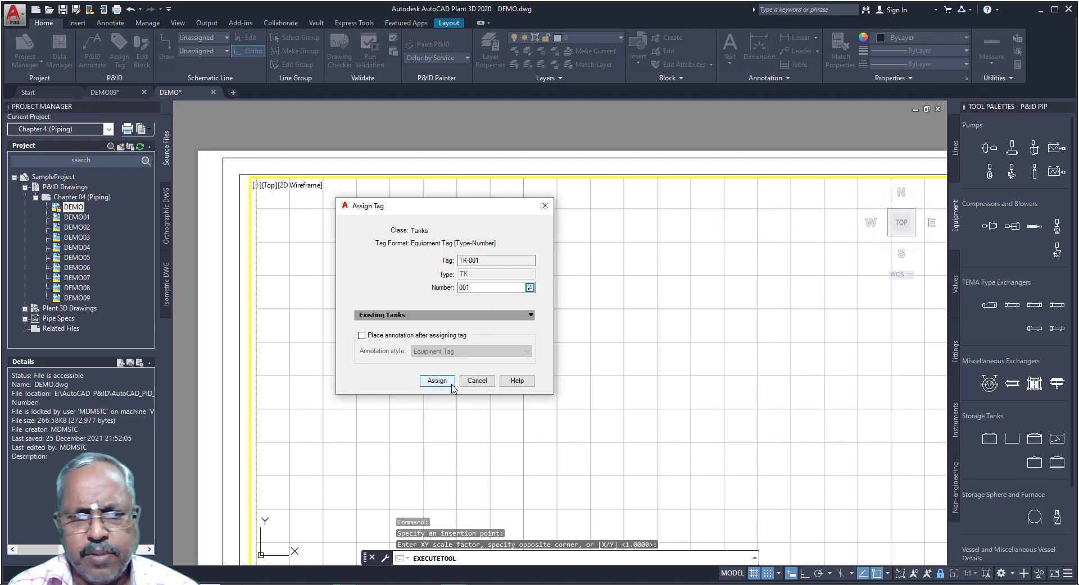
click(423, 337)
click(472, 351)
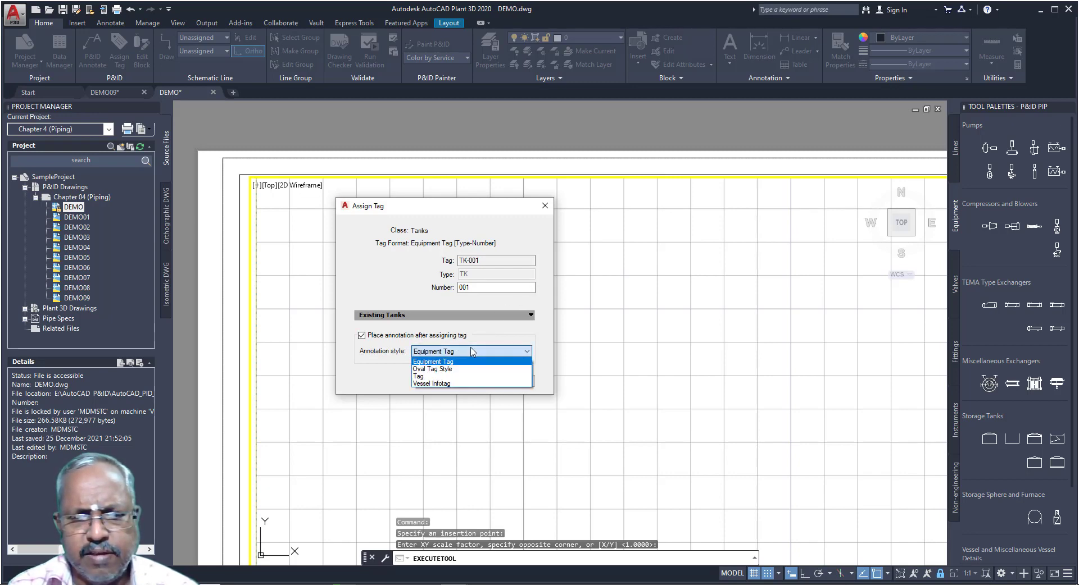
click(472, 353)
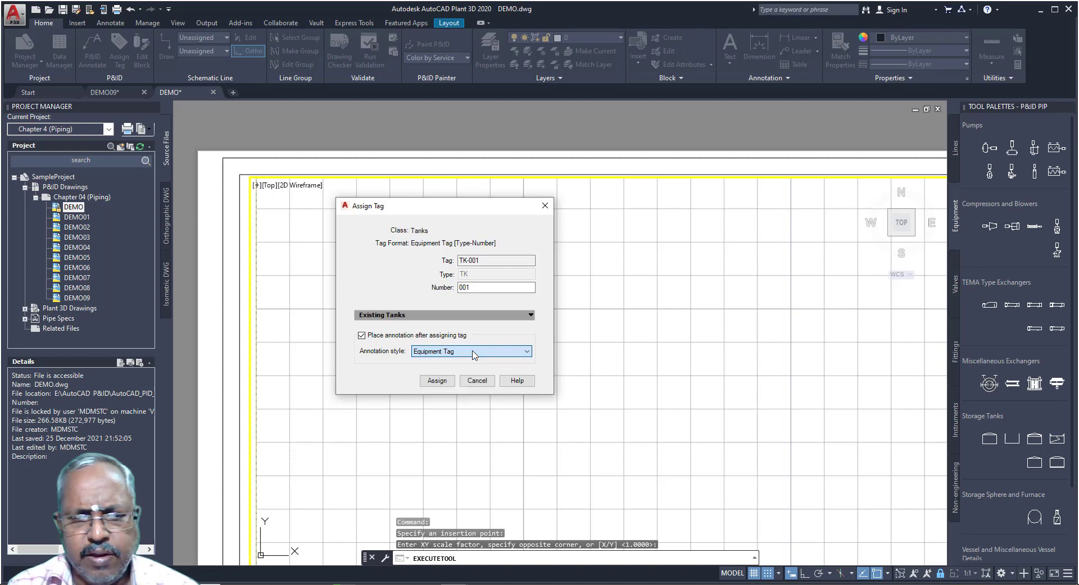
click(397, 339)
click(437, 381)
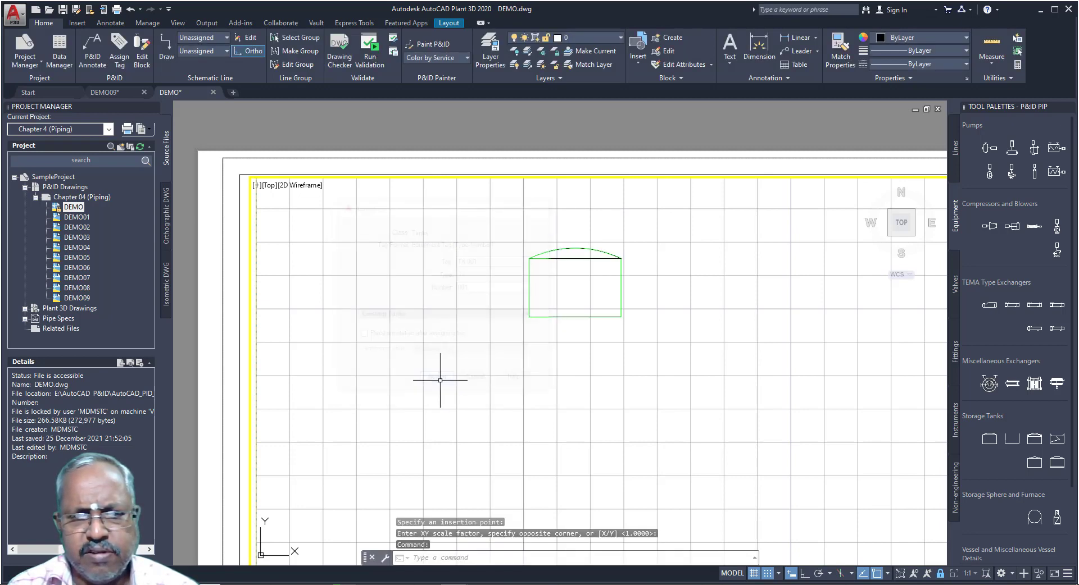
Step: Zoom in on tank TK-001 and bring up the Fittings palette with nozzle symbols
scroll(574, 311, up, 4)
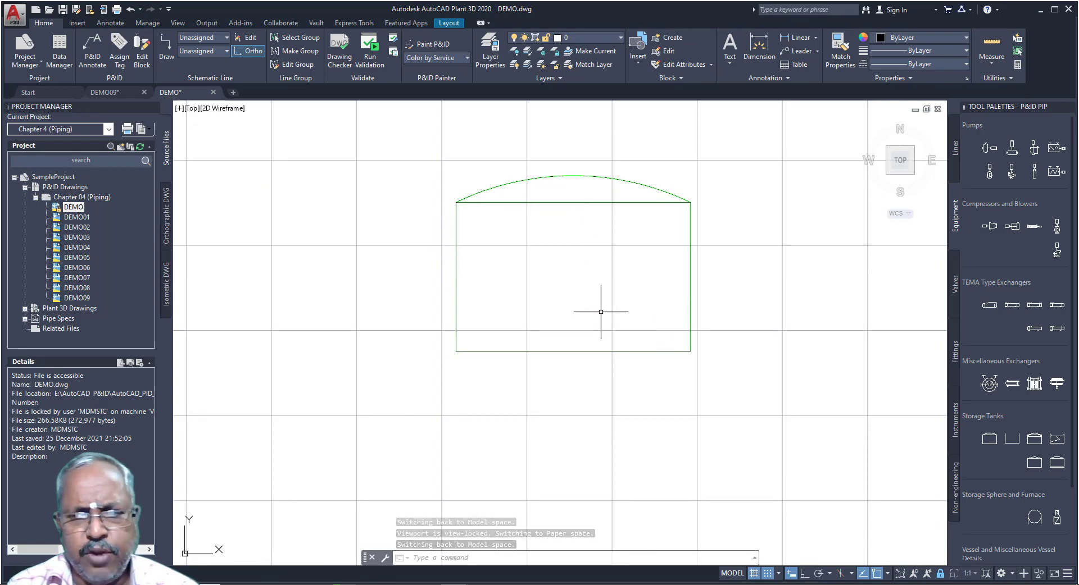
click(954, 354)
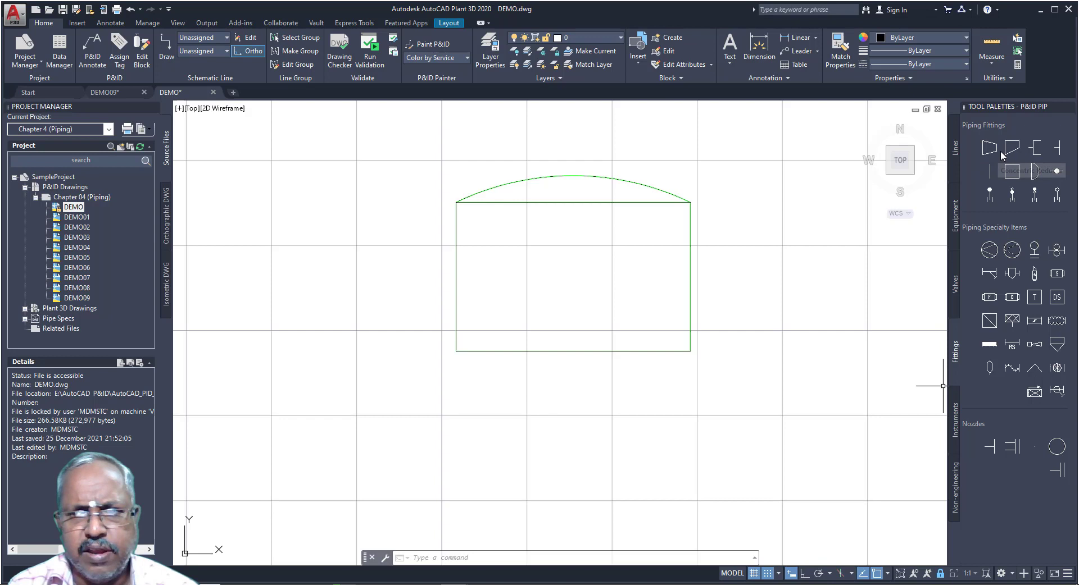
Step: Attach a nozzle to the left wall of tank TK-001, rotated 180° to point outward
click(989, 447)
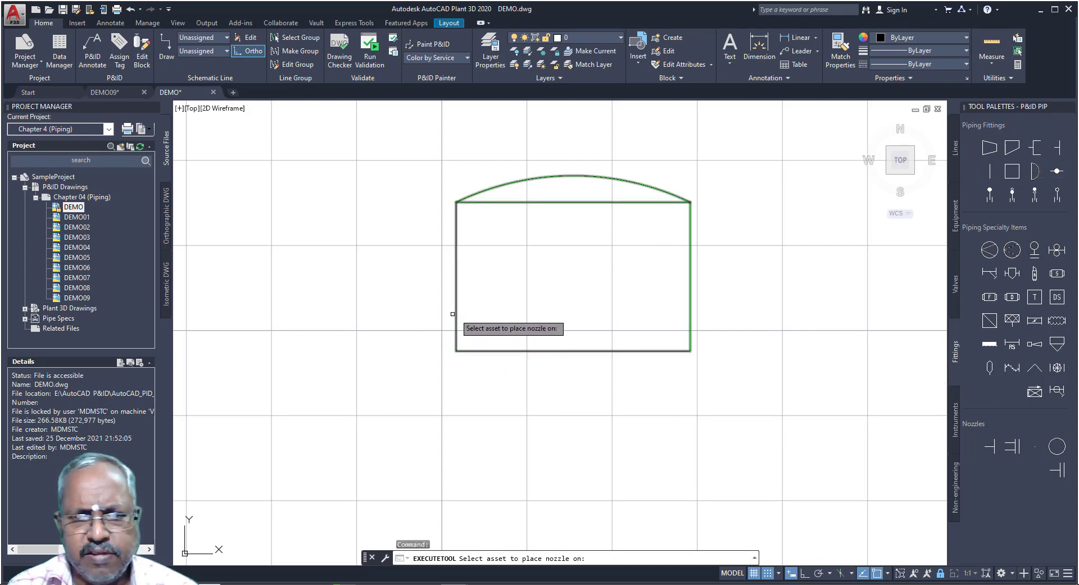
scroll(452, 314, up, 6)
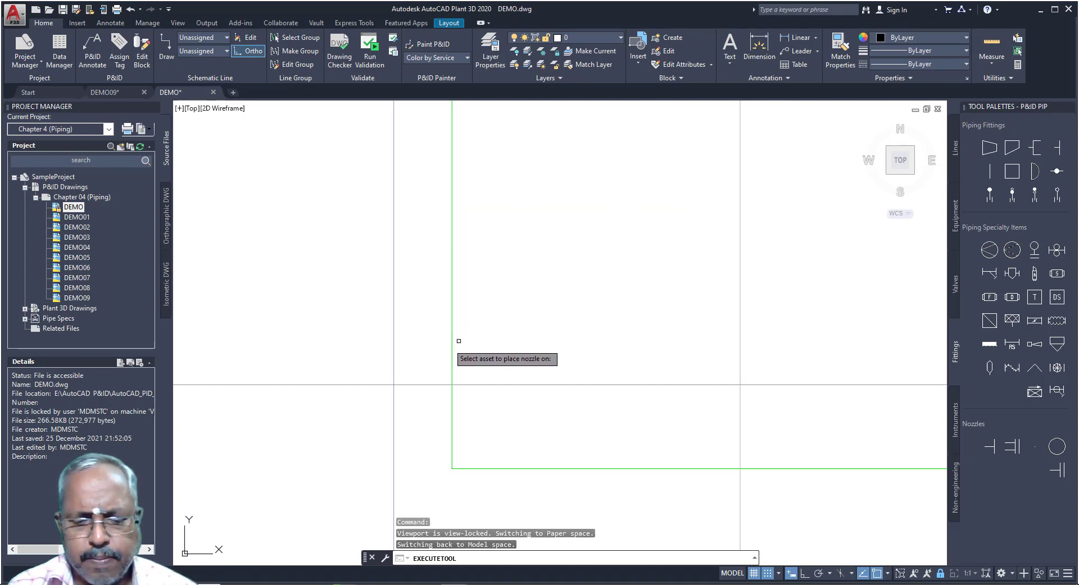
key(F9)
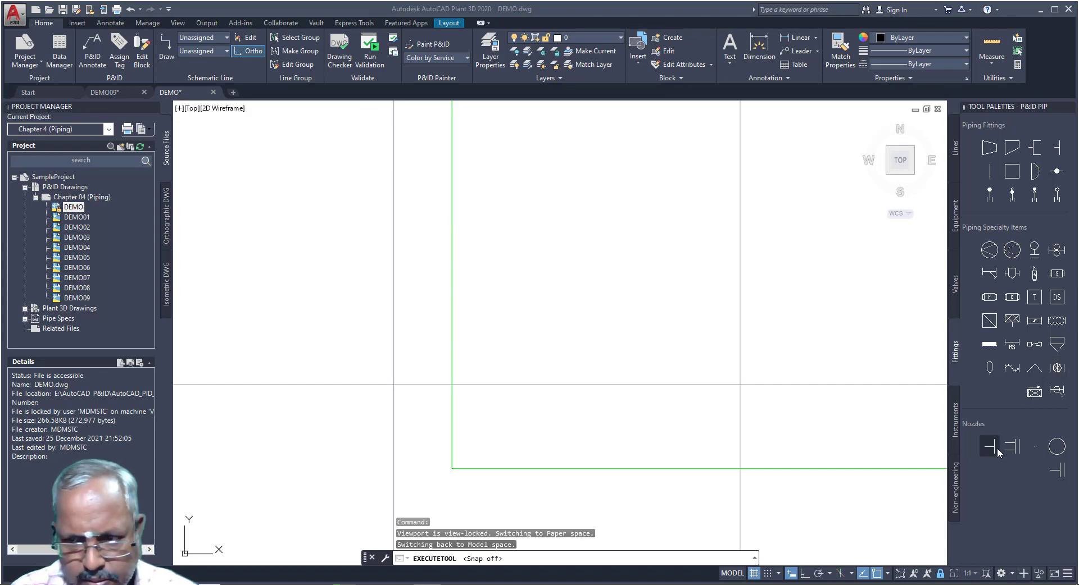
click(451, 342)
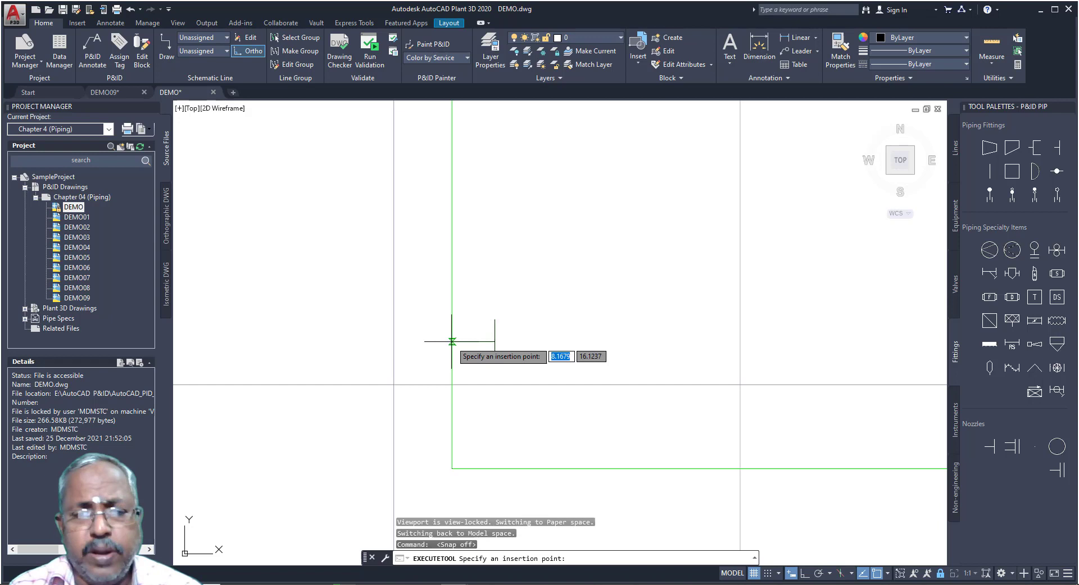
click(452, 213)
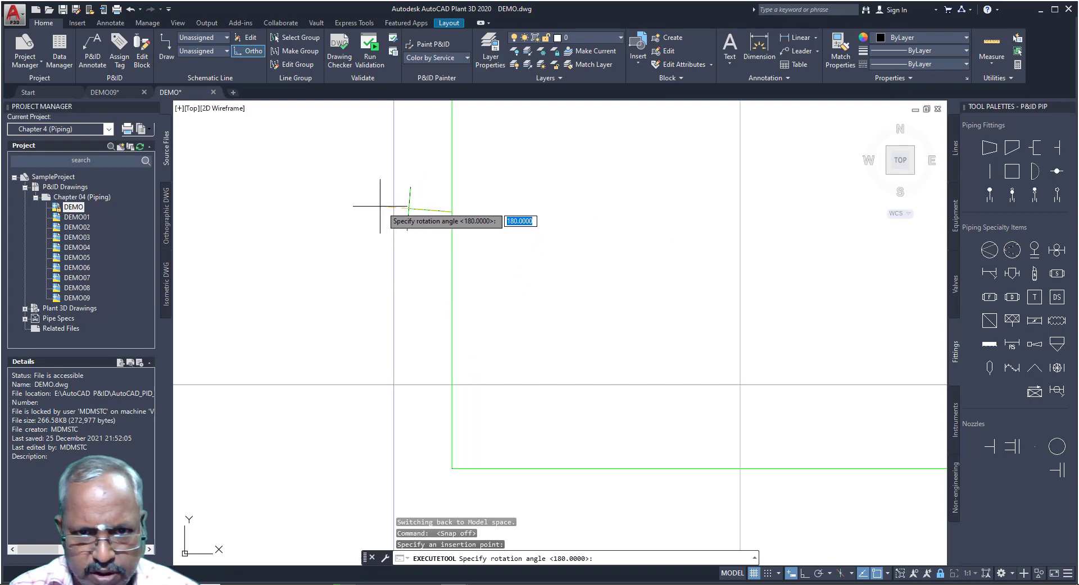
click(362, 212)
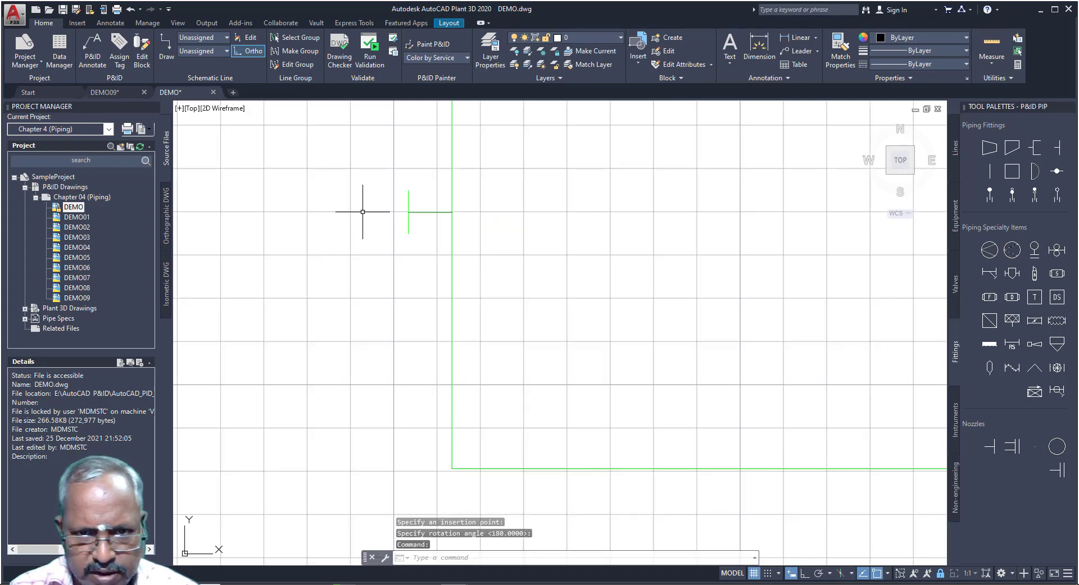
scroll(523, 261, down, 4)
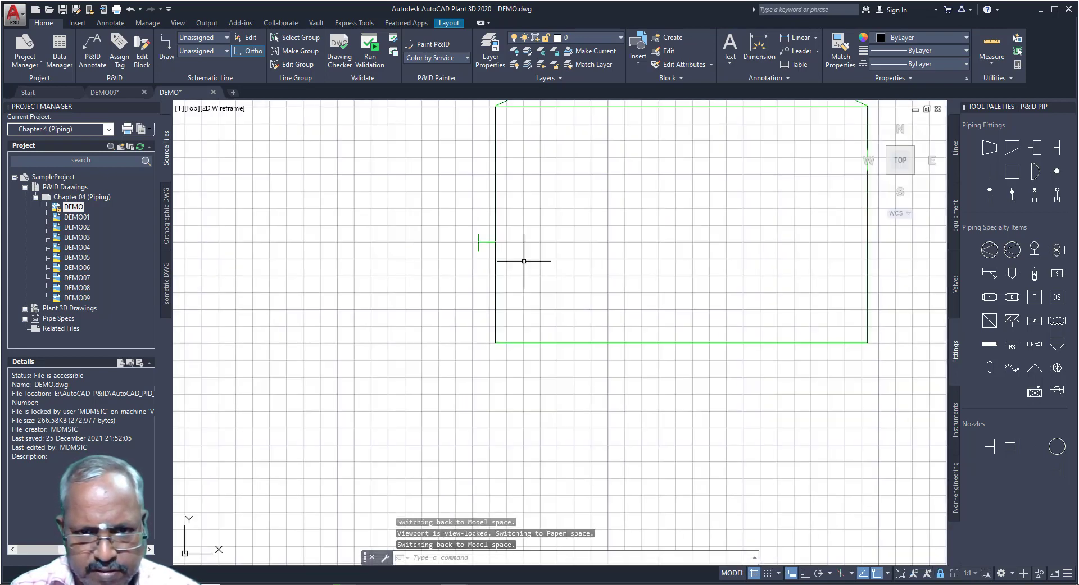
click(479, 243)
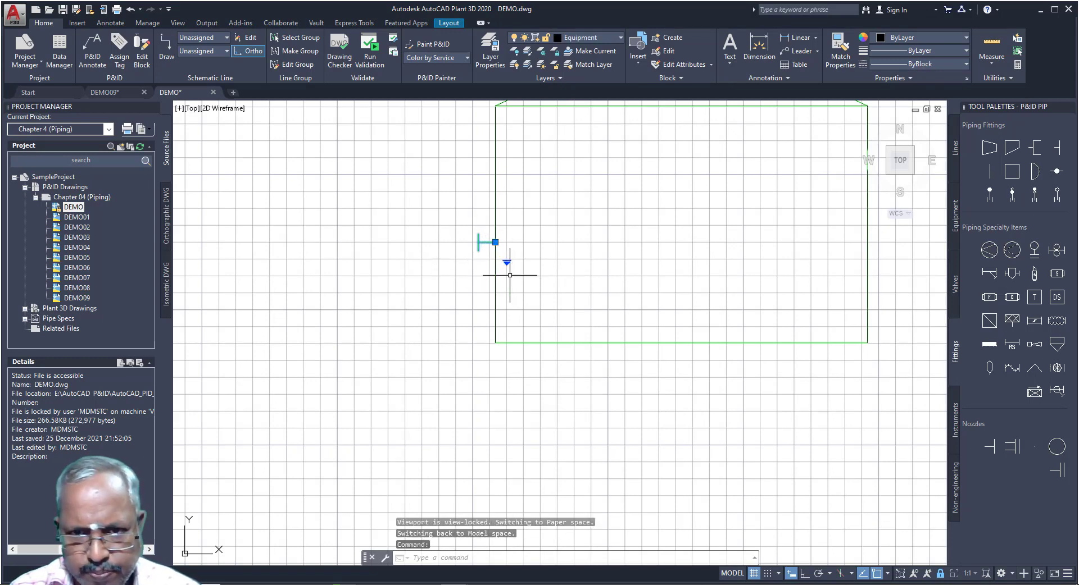
scroll(494, 246, up, 2)
Step: Draw a horizontal process pipe line from the tank's left wall leftward, ending in a flow arrow
scroll(555, 229, down, 2)
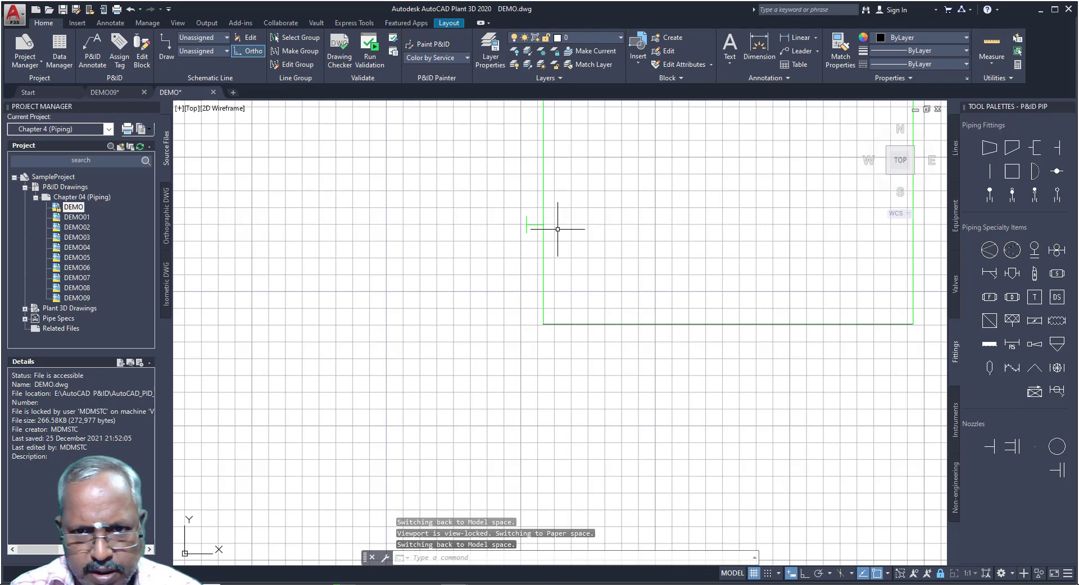
scroll(557, 230, down, 4)
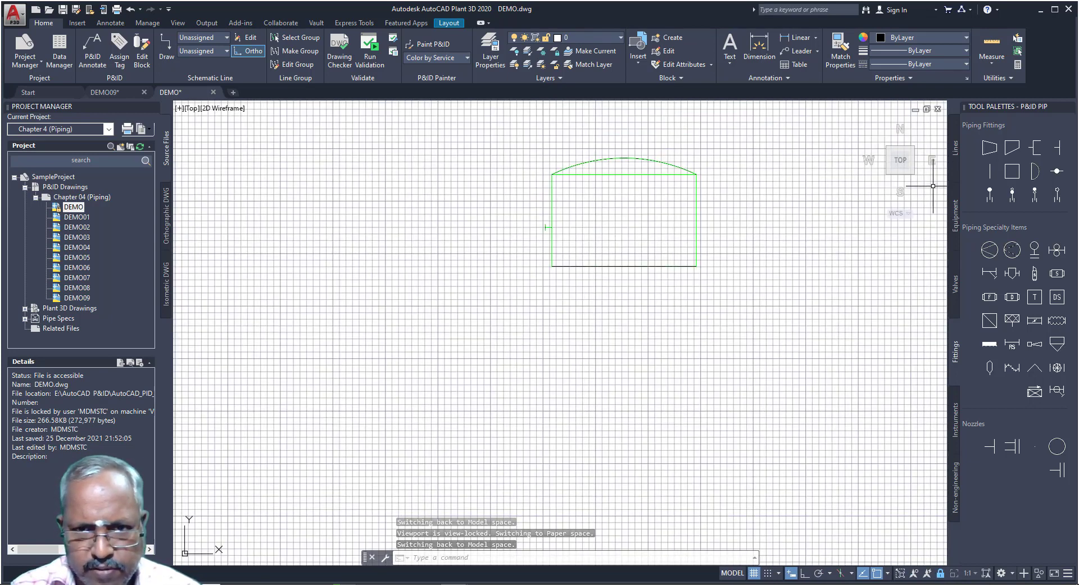
click(956, 153)
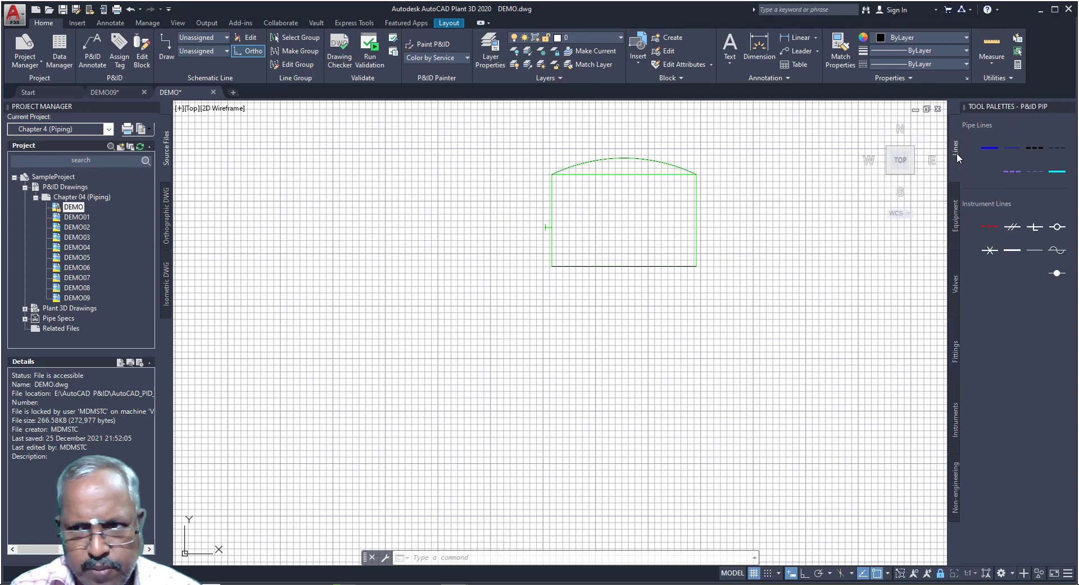
click(988, 152)
scroll(549, 234, up, 2)
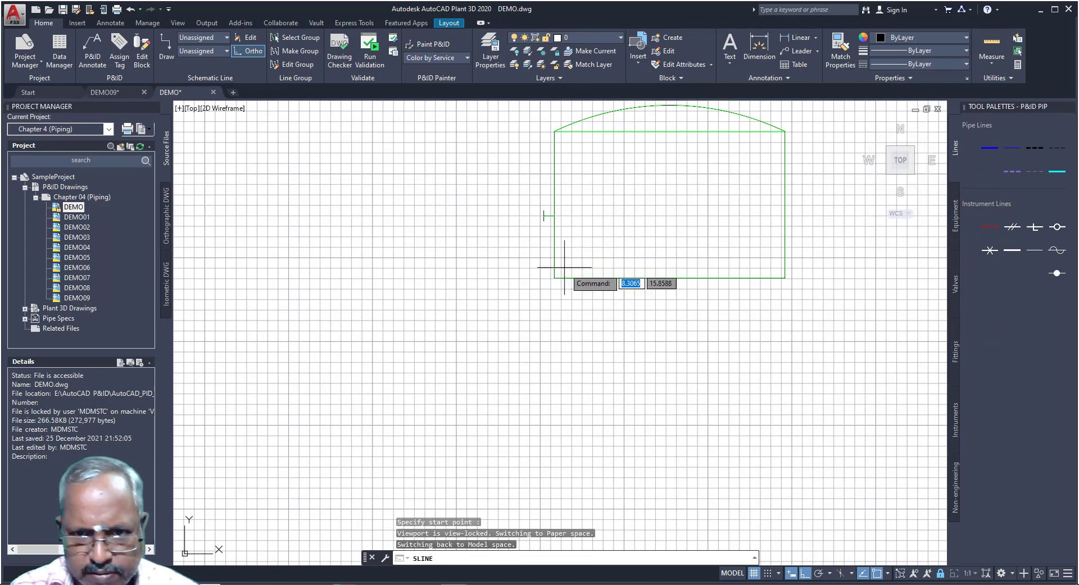
click(554, 255)
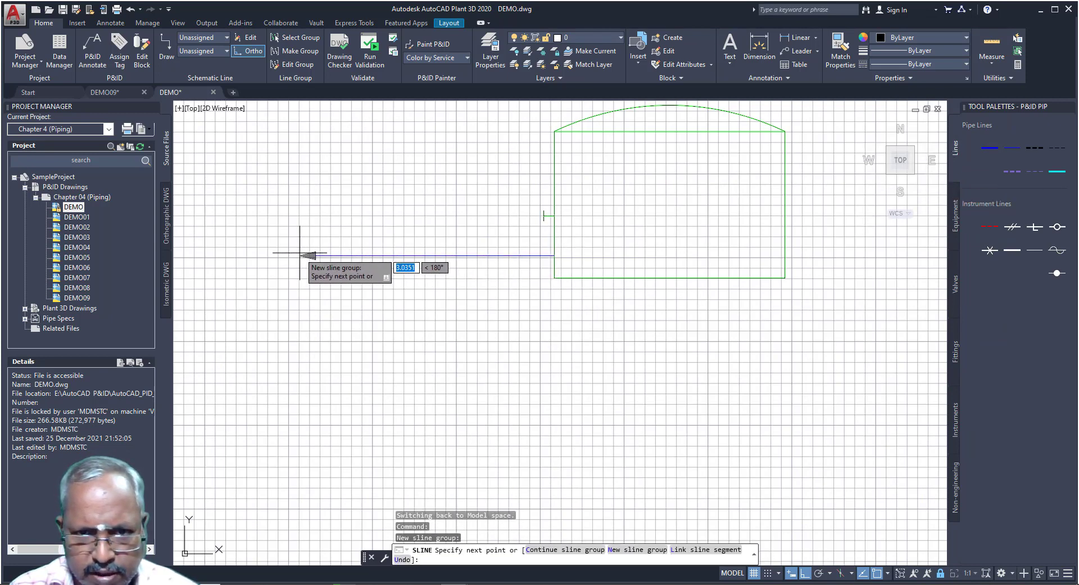
click(299, 253)
key(Return)
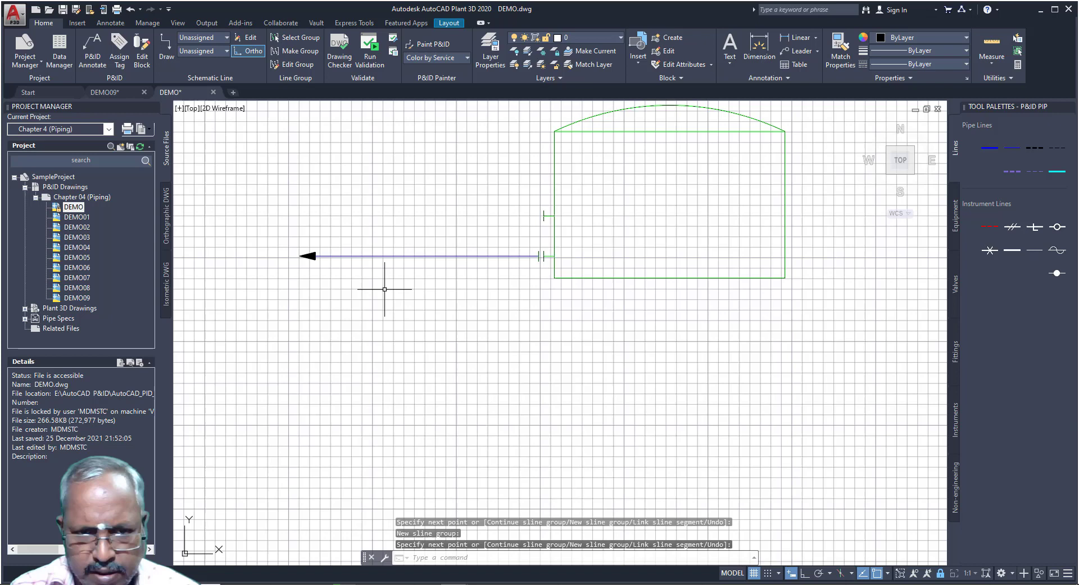
scroll(548, 266, up, 8)
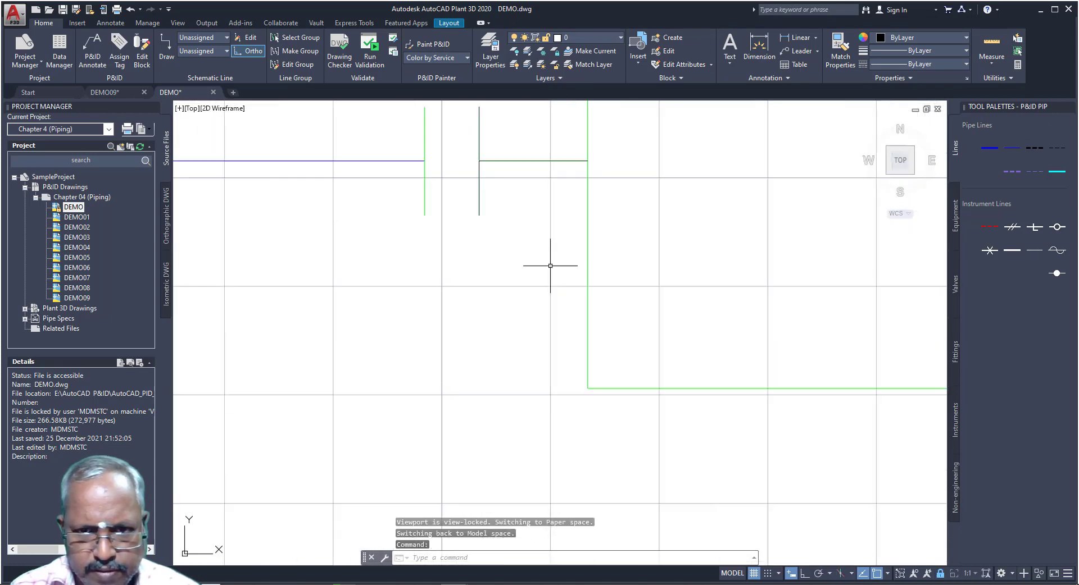
scroll(550, 265, down, 4)
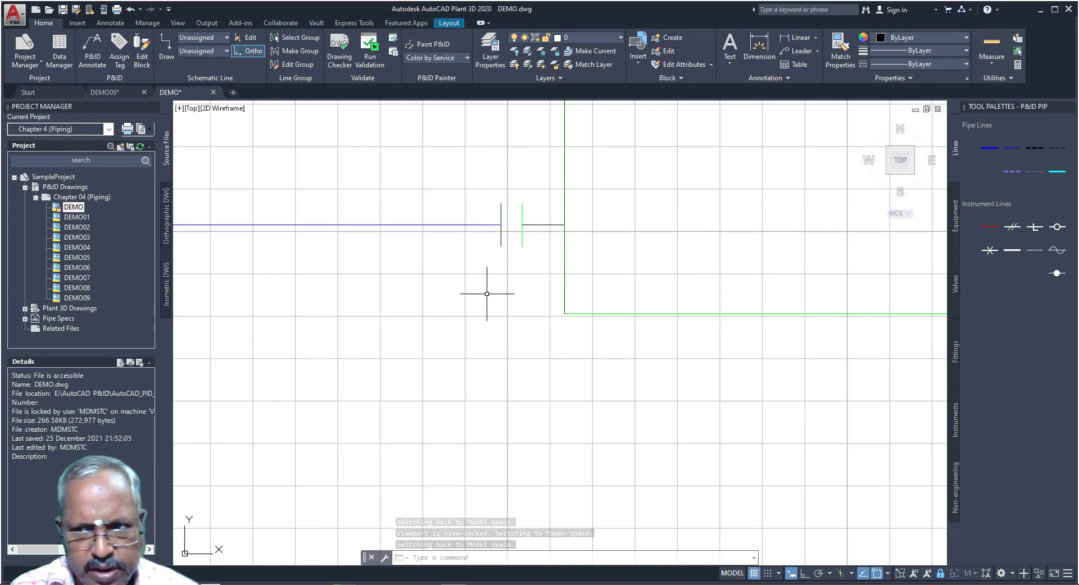
scroll(487, 294, down, 4)
scroll(486, 297, down, 2)
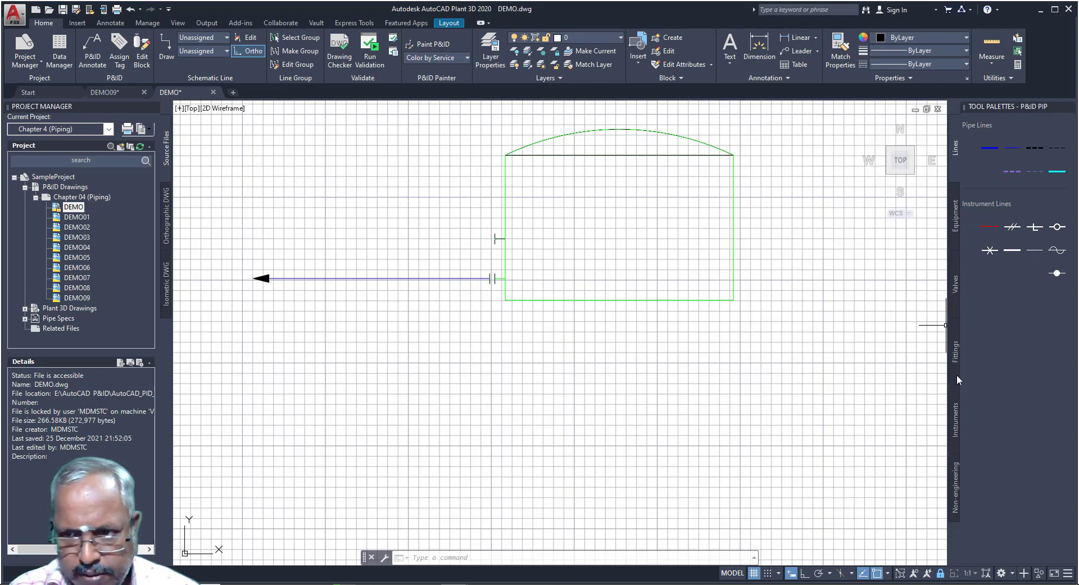
Step: Insert a gate valve on the pipe line and tag it HA-350
click(955, 291)
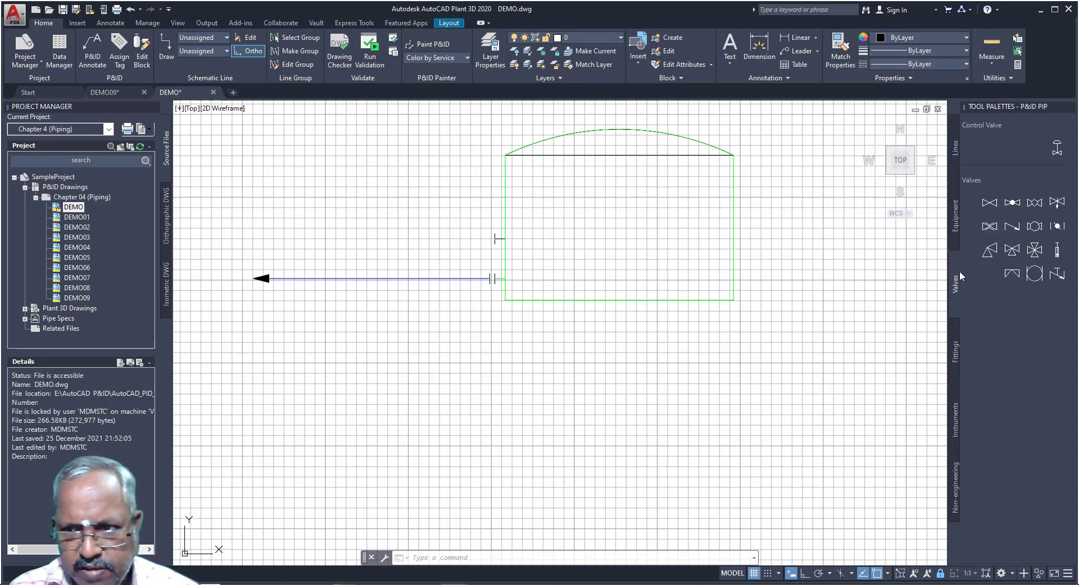
click(990, 205)
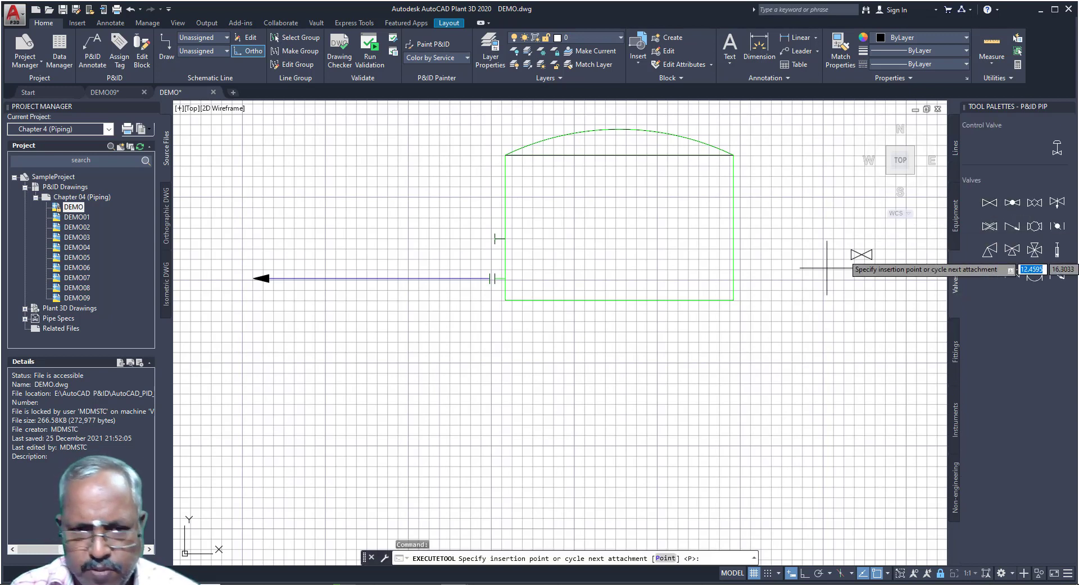
click(367, 279)
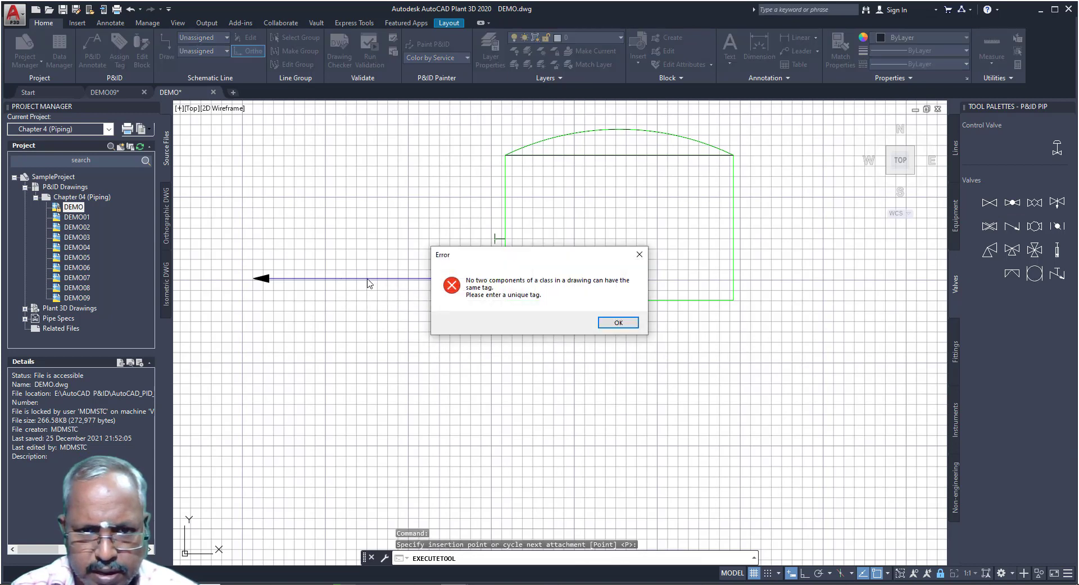
click(618, 322)
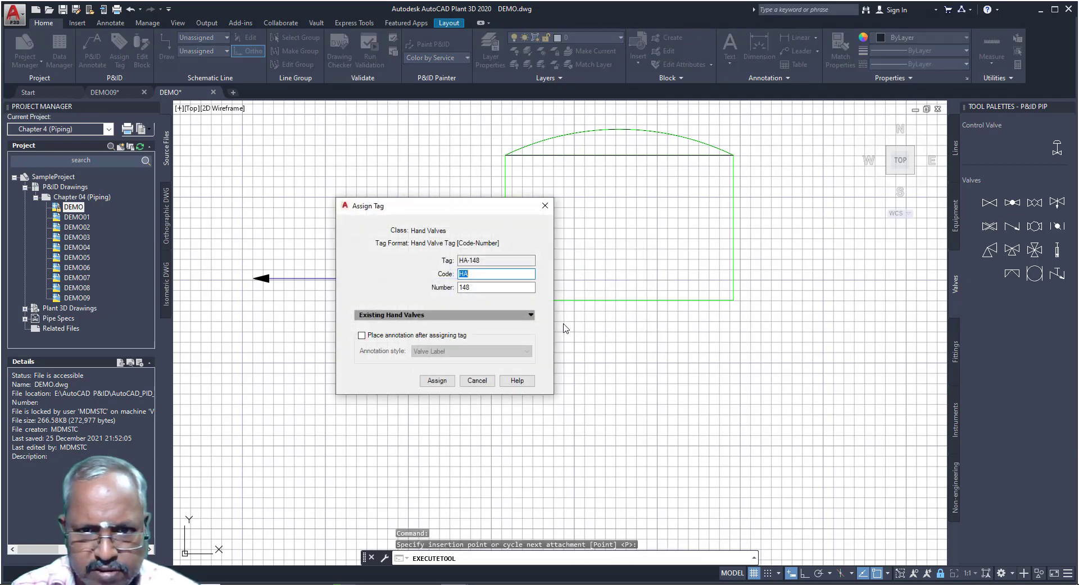
key(Tab)
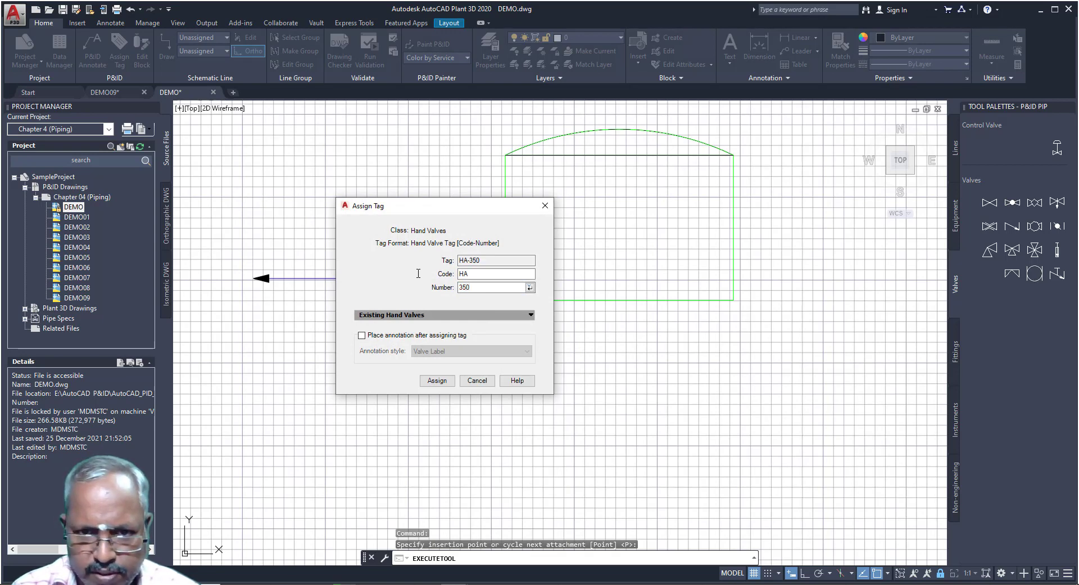
click(448, 386)
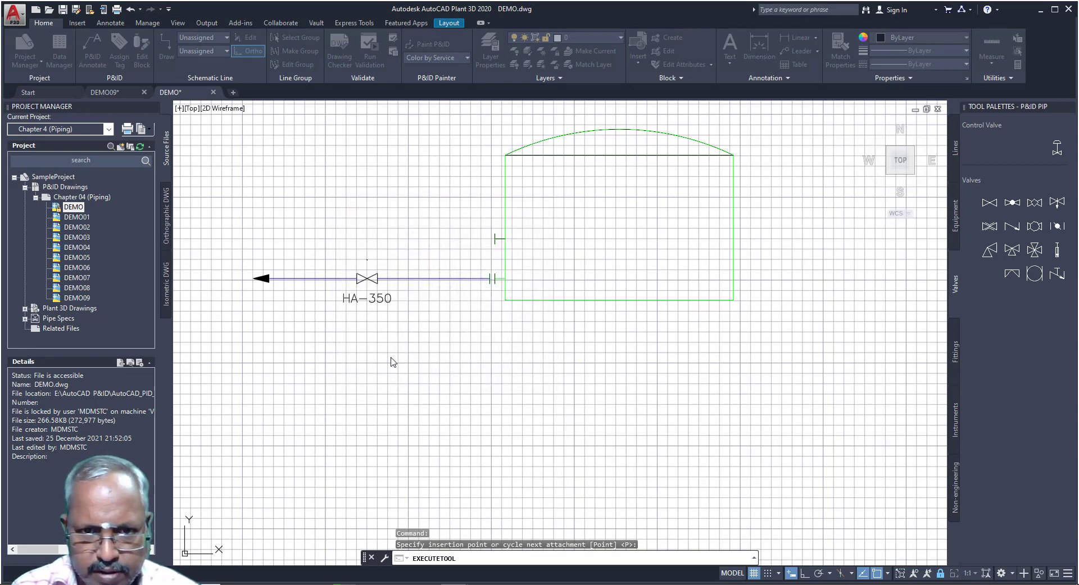
scroll(352, 301, up, 4)
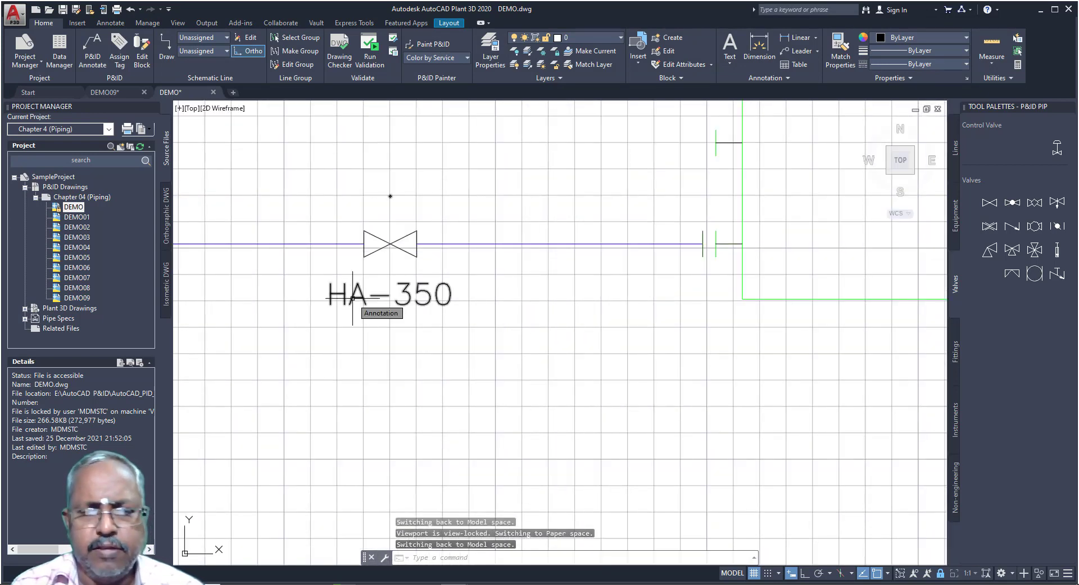
scroll(360, 295, down, 2)
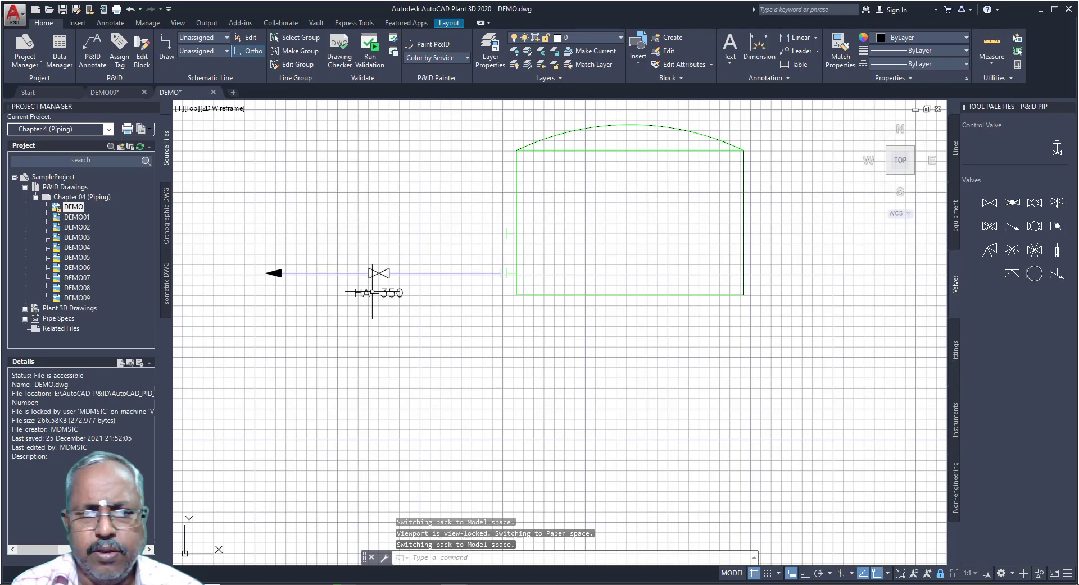
click(380, 273)
Step: Add a Dual Tag Style balloon to valve HA-350, then delete it again
right_click(384, 273)
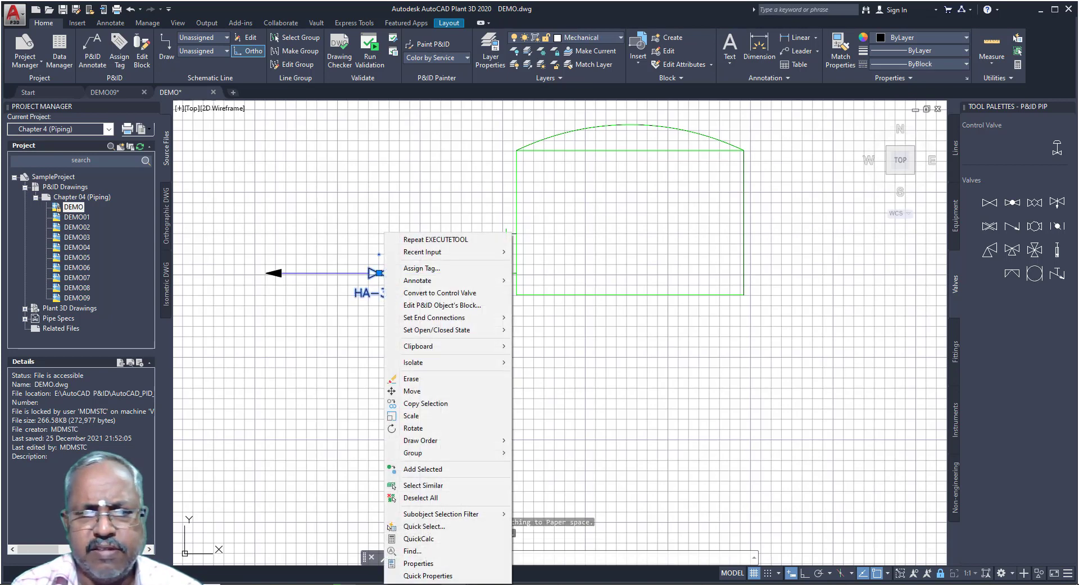
mouse_move(430, 281)
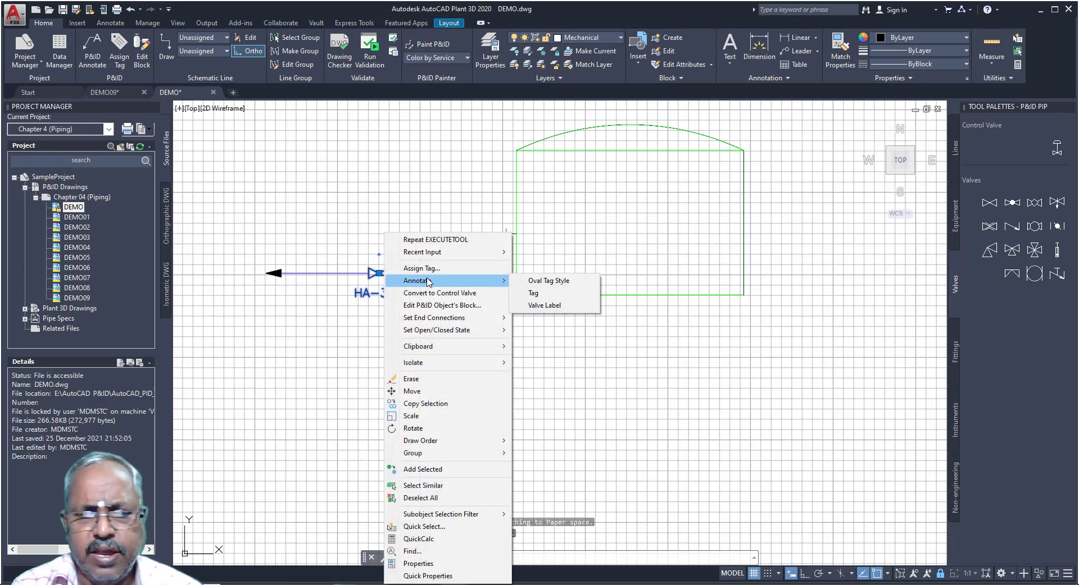
click(541, 281)
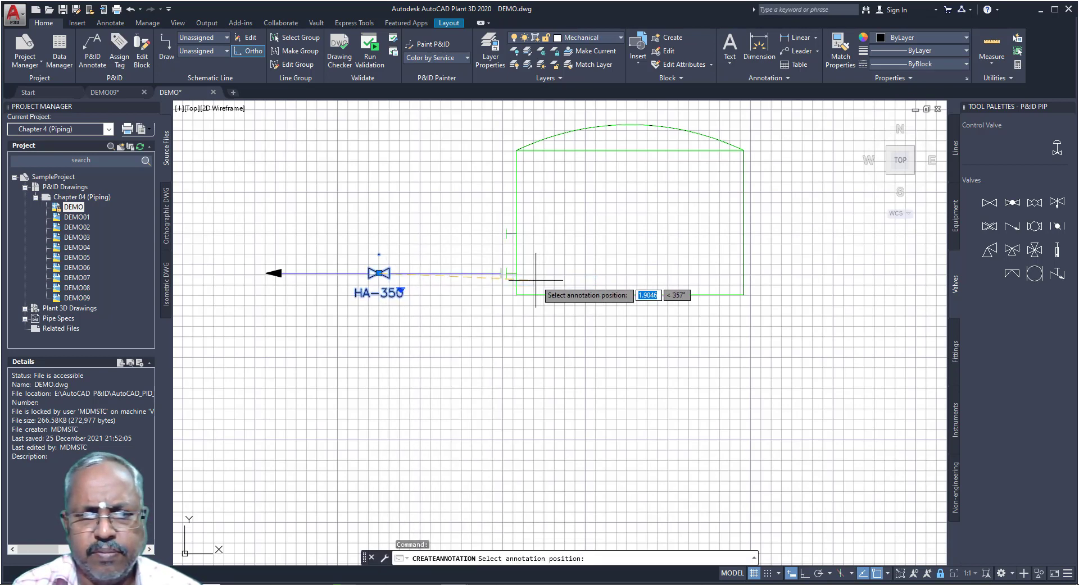
click(405, 259)
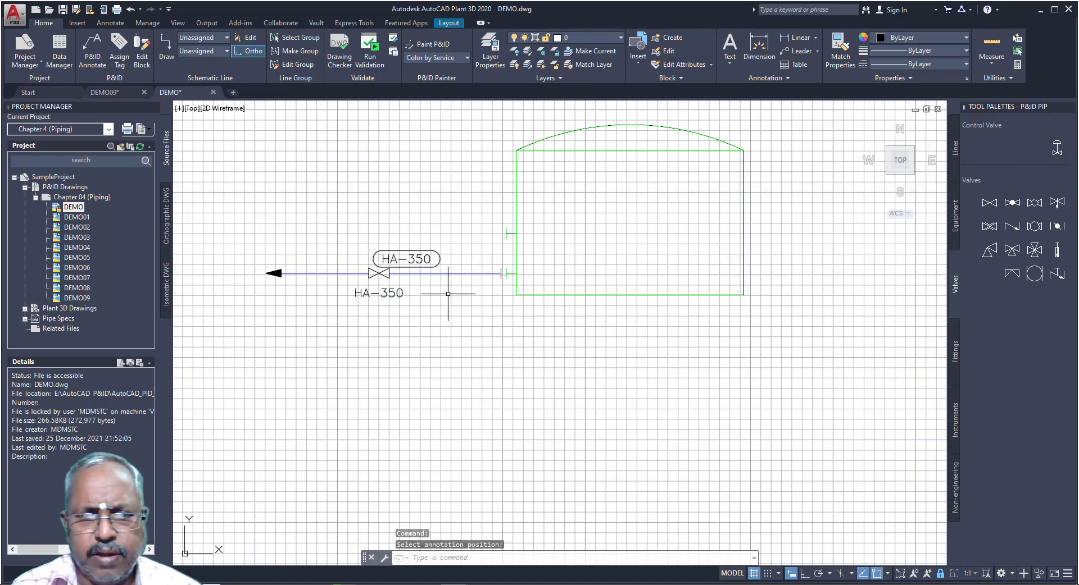
click(444, 248)
click(424, 251)
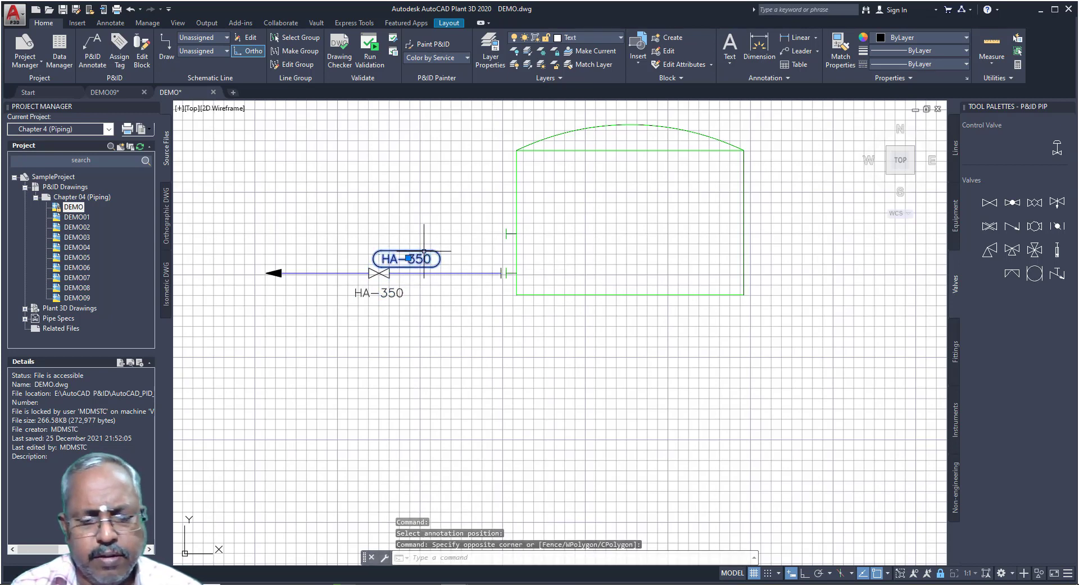
key(Delete)
Step: Annotate the tank with an Equipment Tag reading TK-001 placed inside it
click(535, 294)
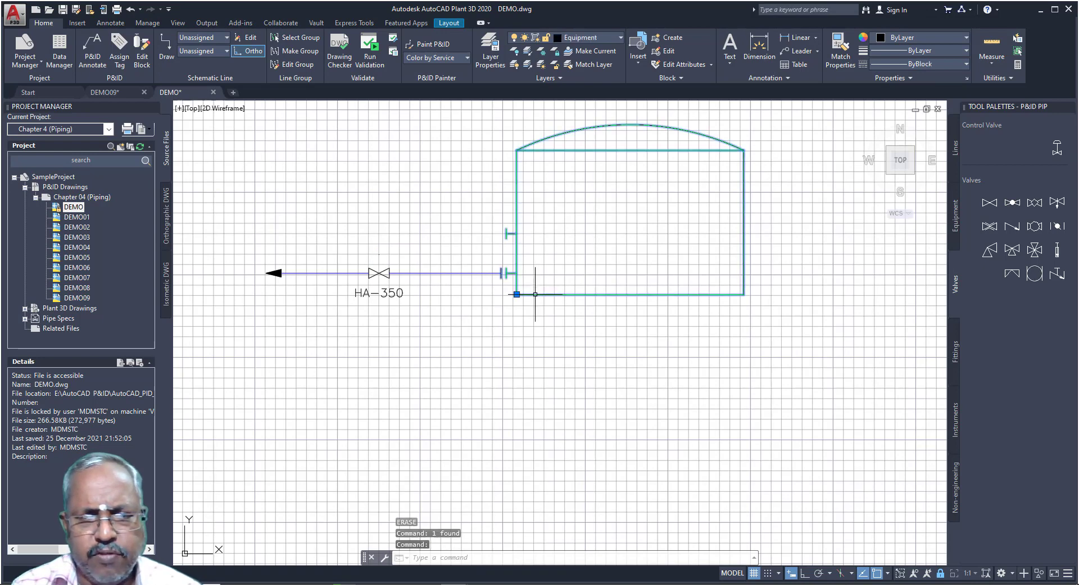
right_click(535, 294)
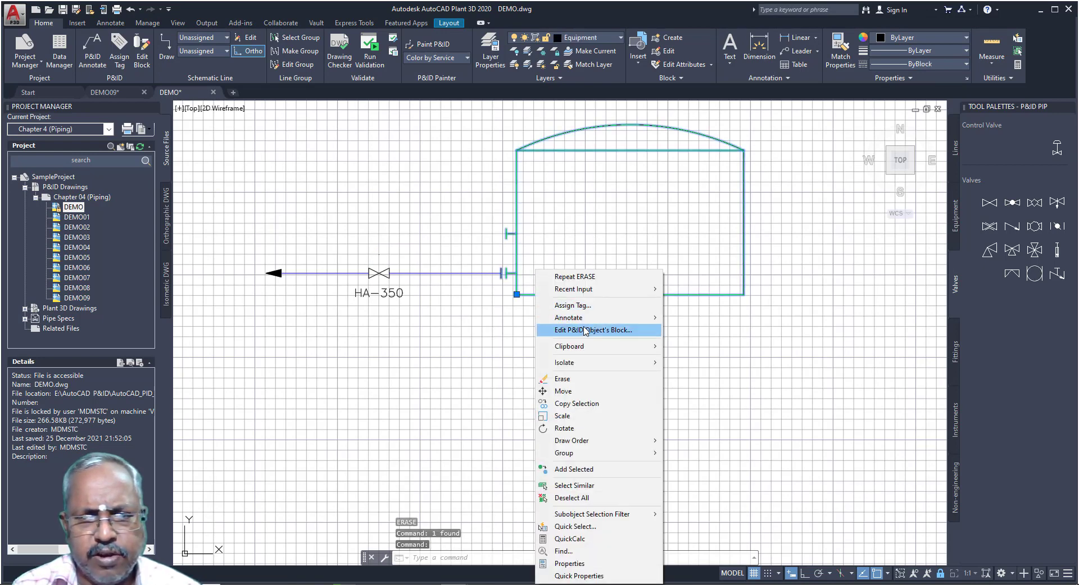
mouse_move(612, 319)
click(685, 316)
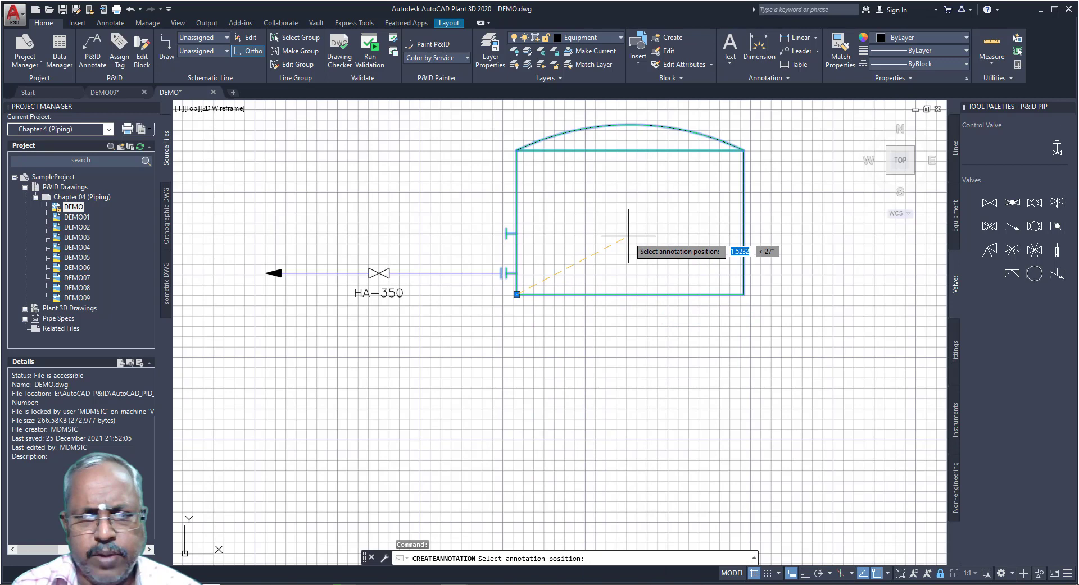
click(627, 218)
Step: Add a Vessel Infotag reading TK-001 DOME ROOF TANK inside the tank
right_click(604, 295)
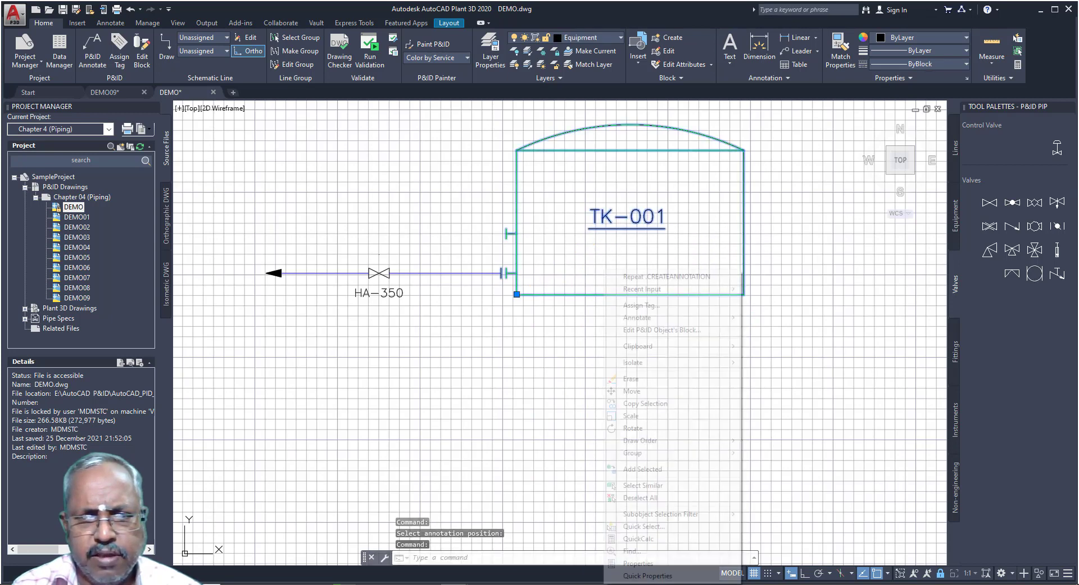
mouse_move(652, 318)
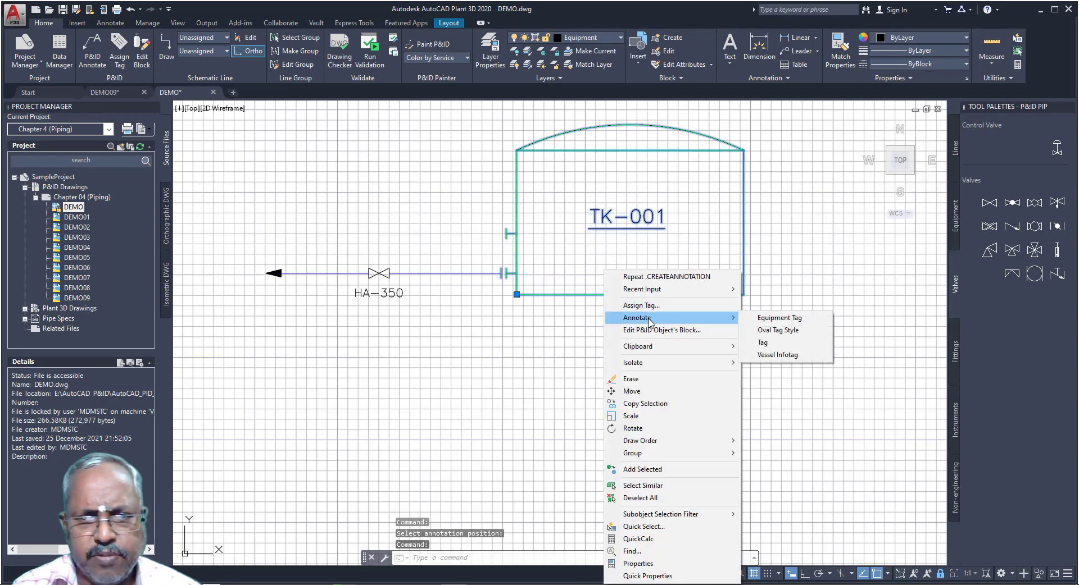
click(781, 355)
click(598, 273)
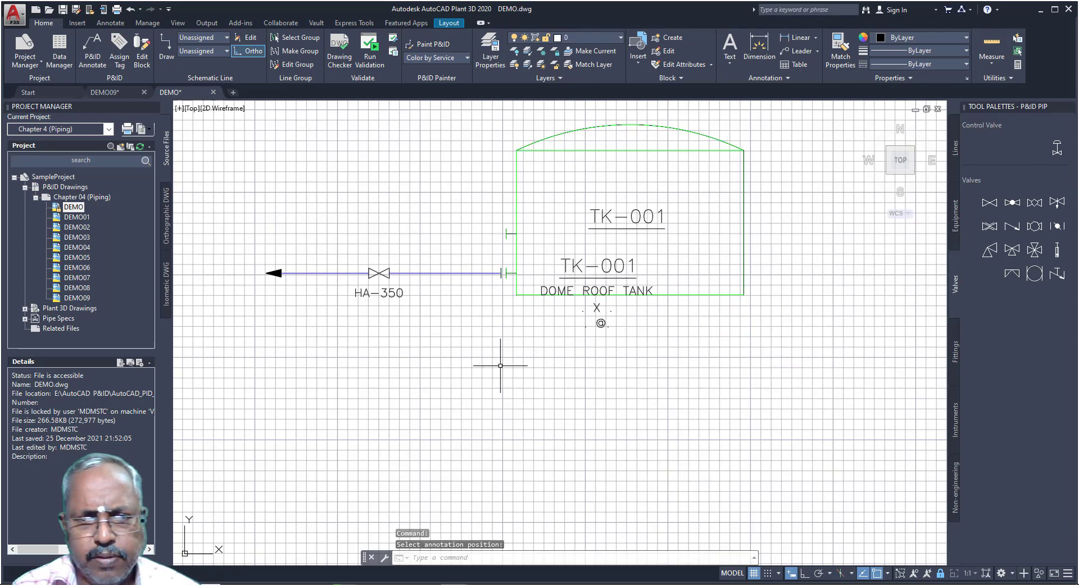
click(597, 270)
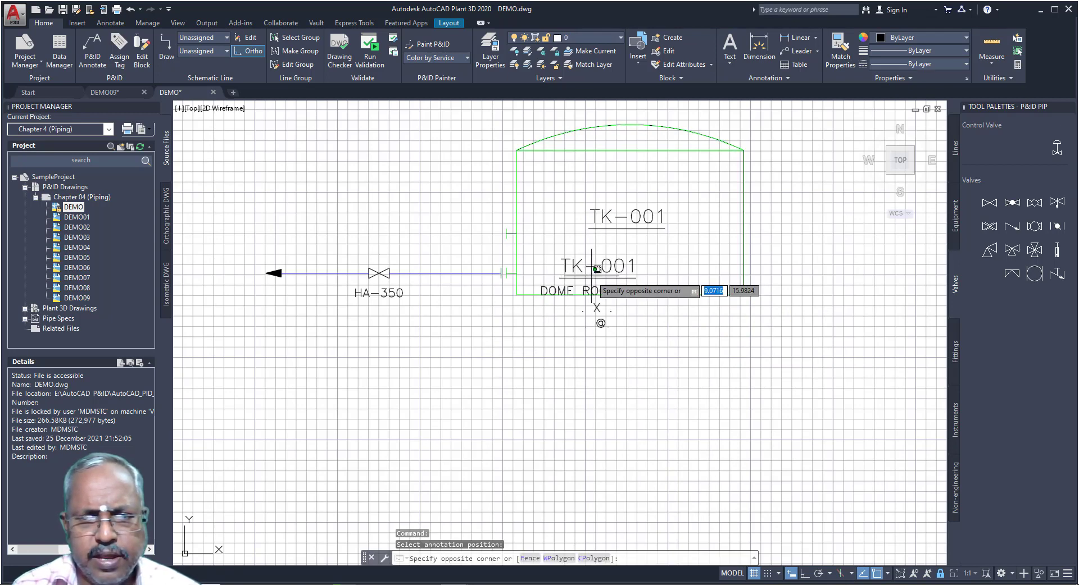
click(559, 267)
double_click(558, 267)
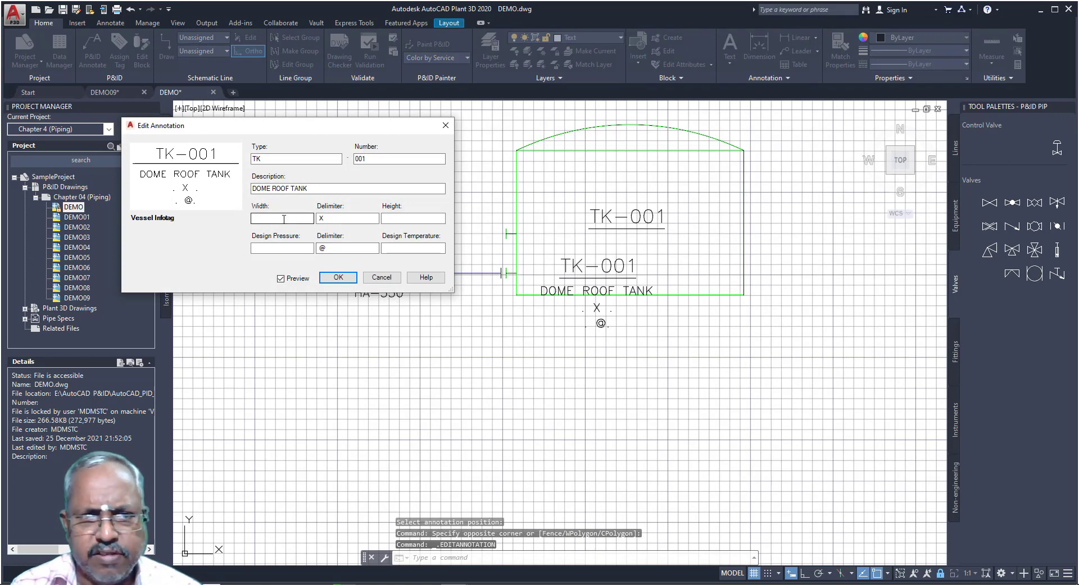
click(355, 100)
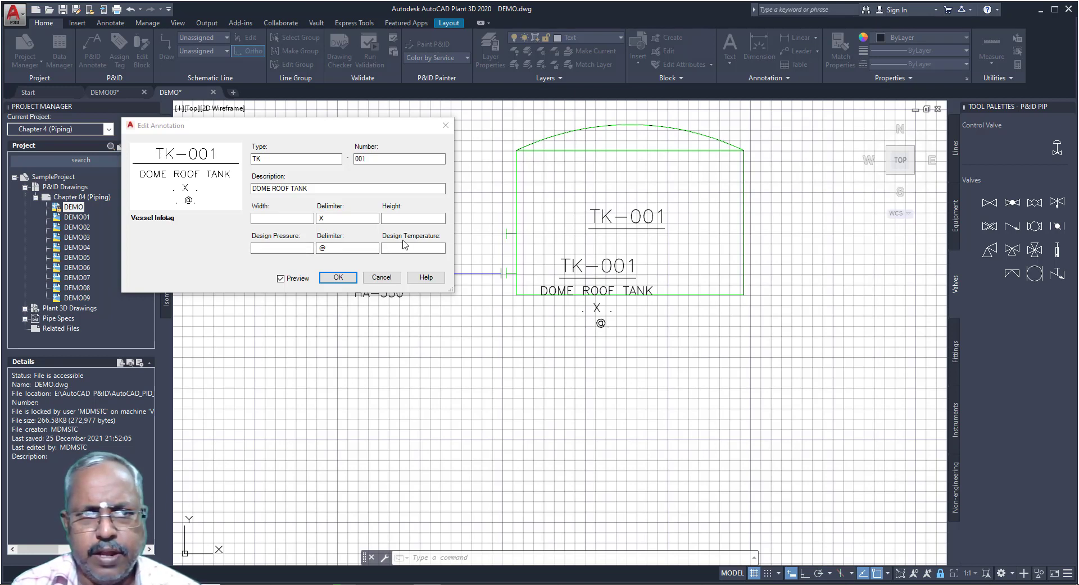
click(369, 279)
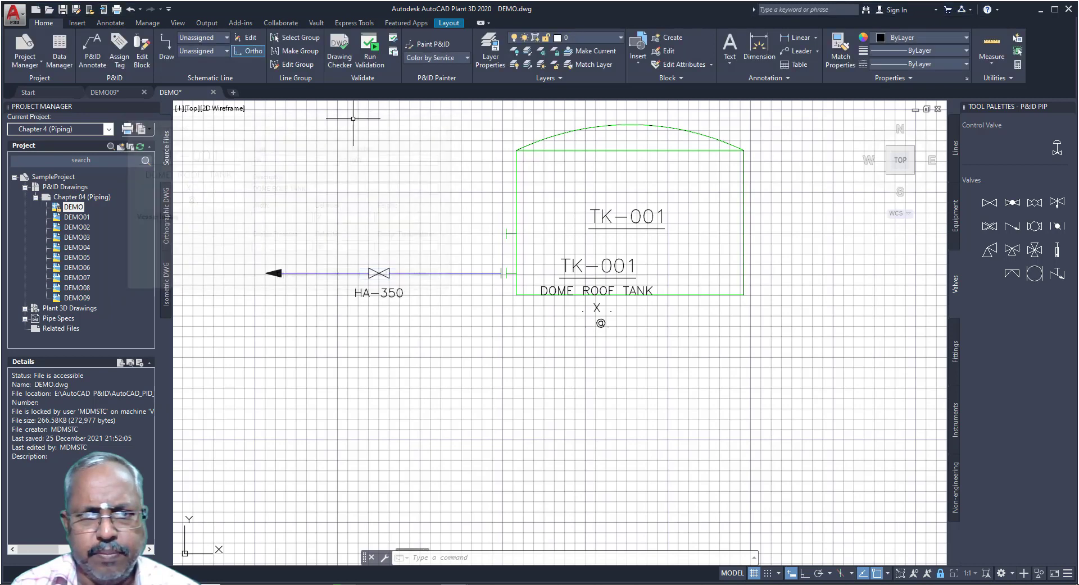
Step: Place a relief valve on the line between HA-350 and TK-001, with its tag bubble below
click(957, 431)
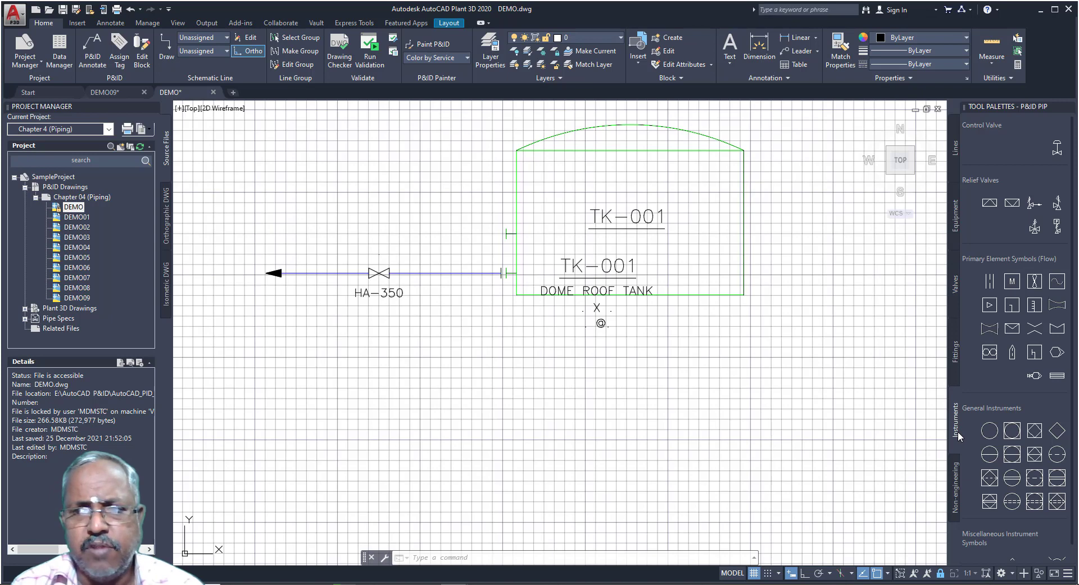
click(990, 208)
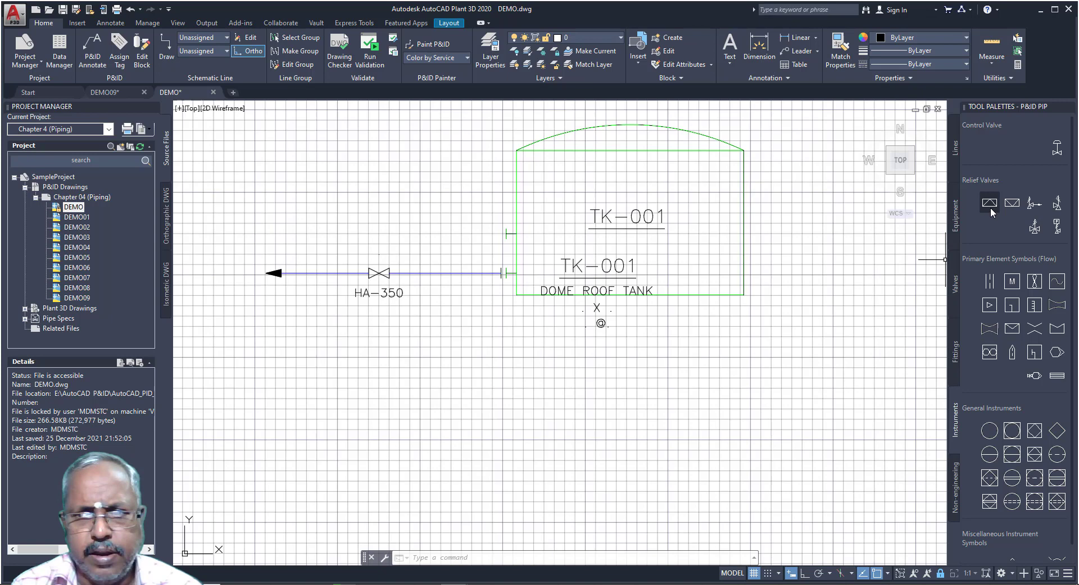
click(458, 274)
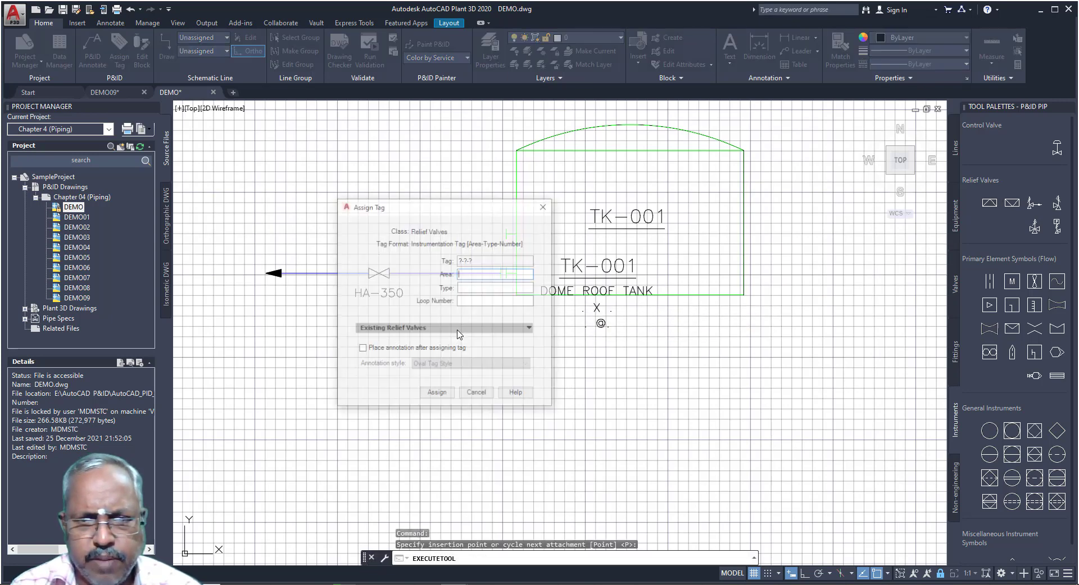
click(444, 393)
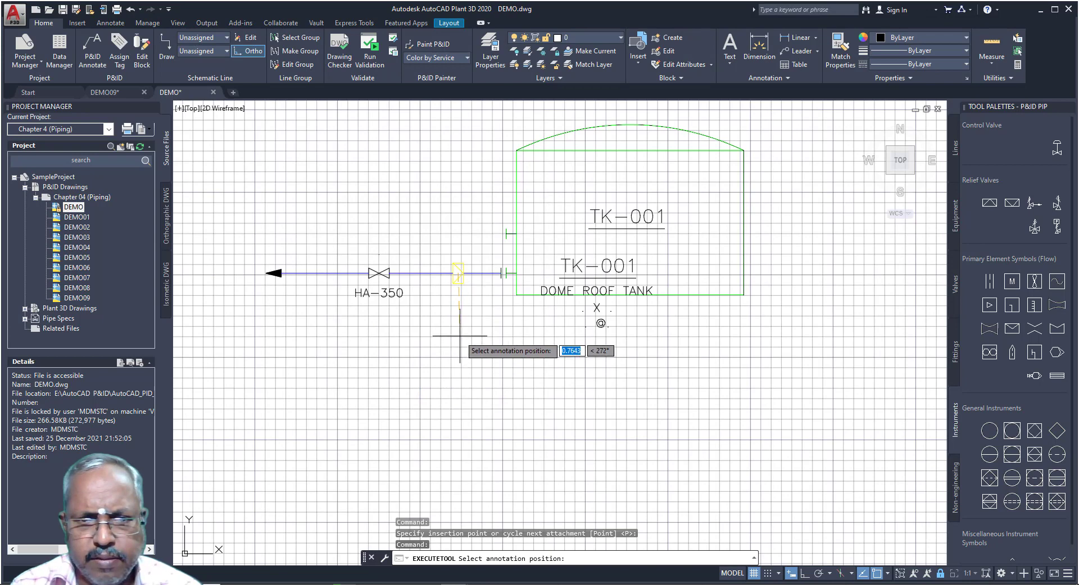
click(459, 336)
scroll(440, 328, up, 8)
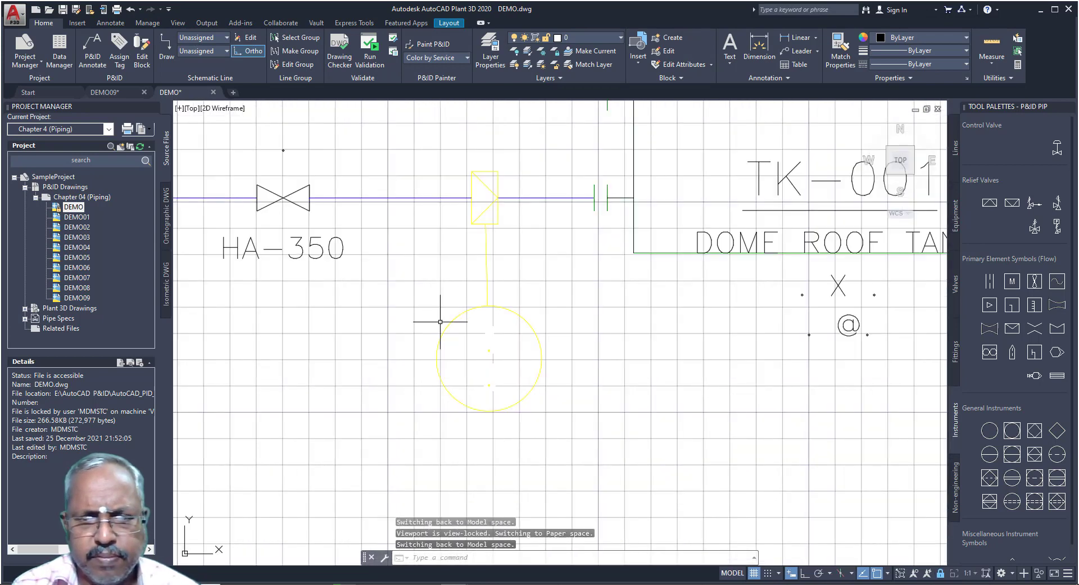
scroll(444, 337, down, 8)
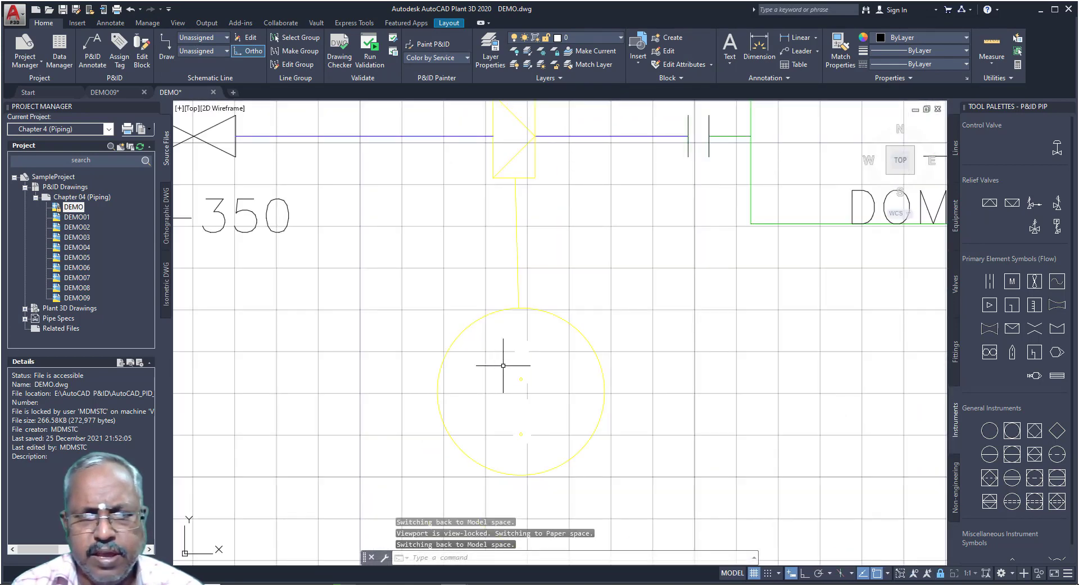
scroll(505, 369, down, 3)
key(Escape)
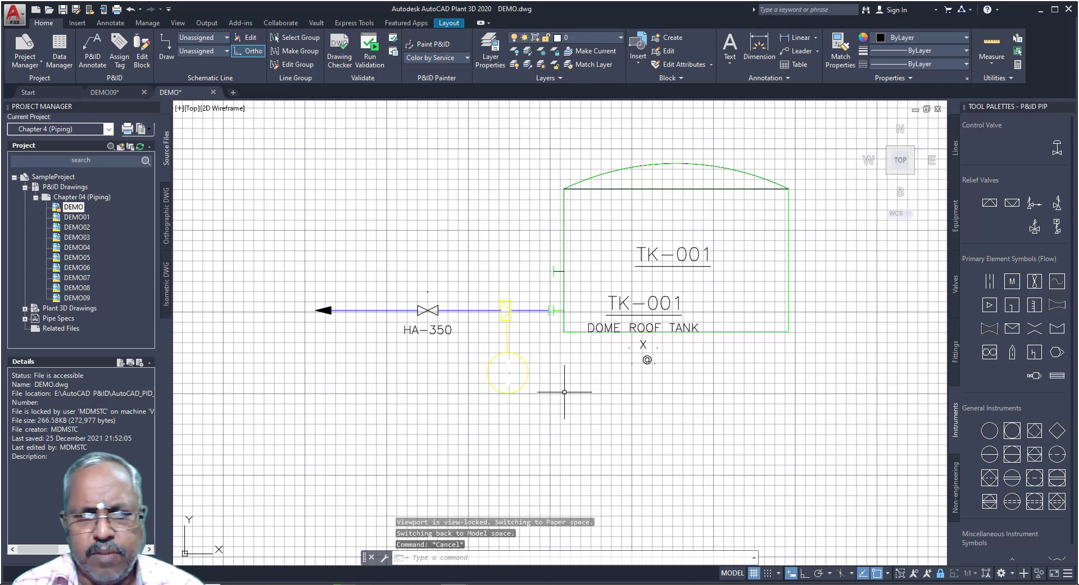
click(956, 478)
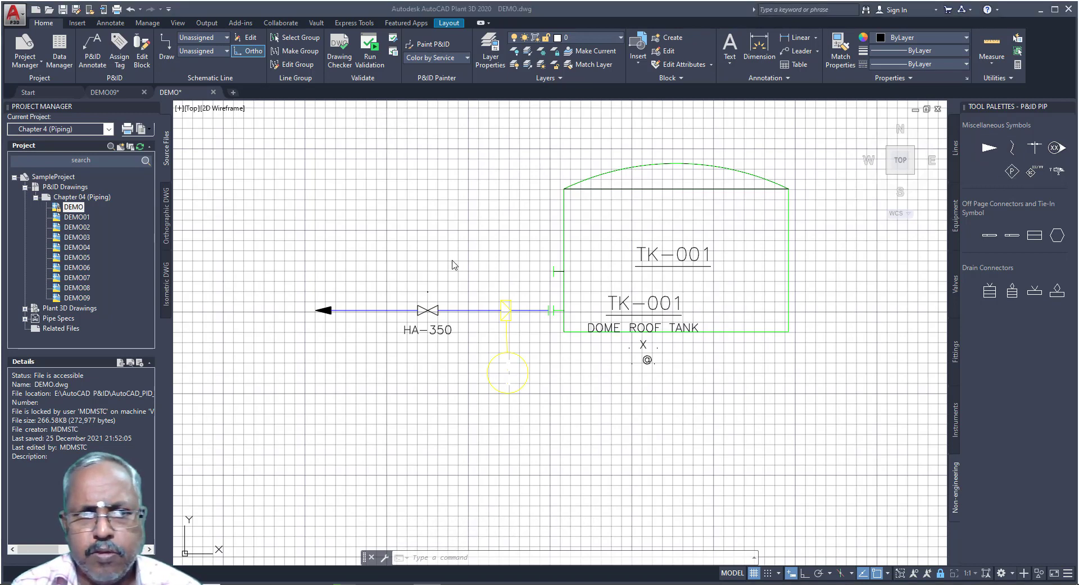
Step: Open the sample drawing DEMO09 from the Project Manager
double_click(82, 299)
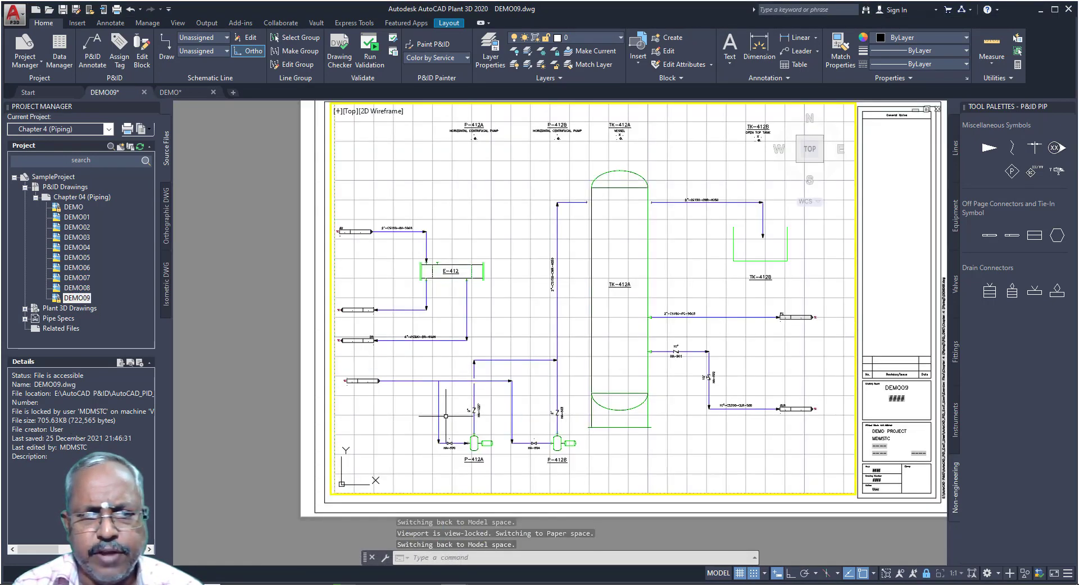
scroll(427, 393, up, 3)
scroll(348, 255, down, 3)
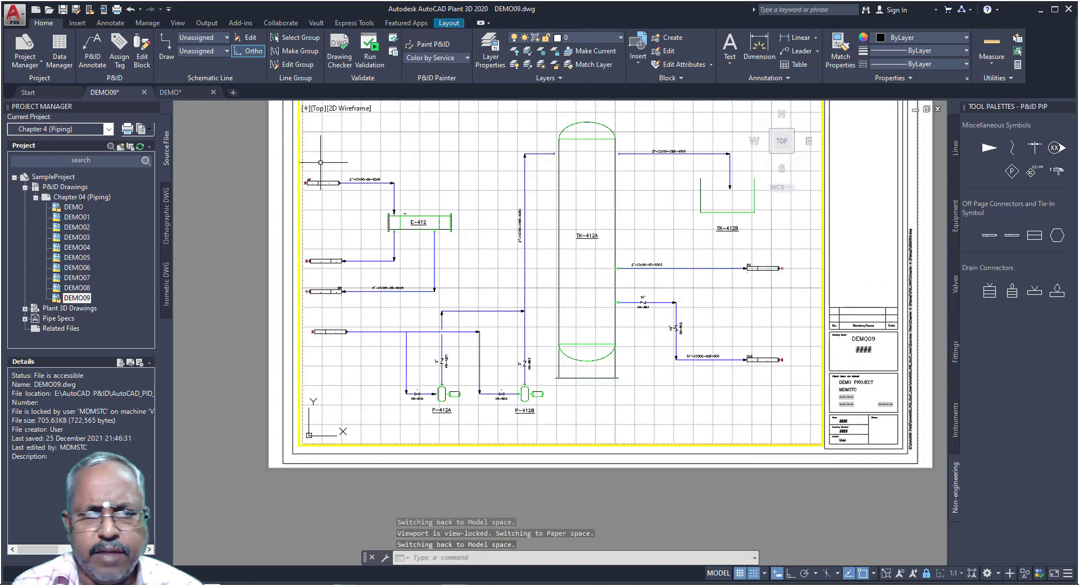
scroll(320, 162, up, 5)
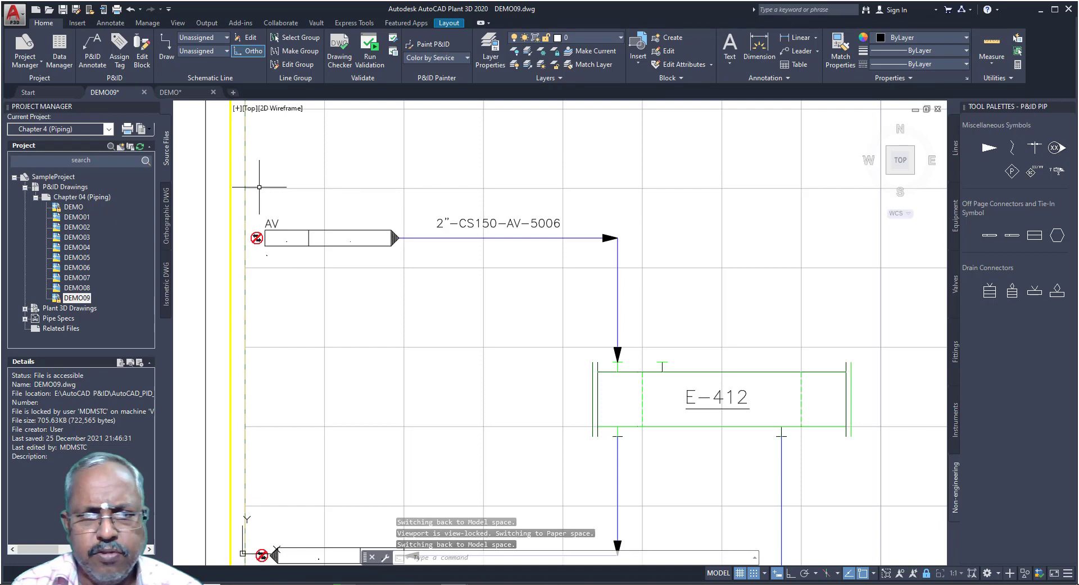
Step: Zoom and pan around DEMO09 to review TK-412A, E-412, TK-412B and pumps P-412A/B
scroll(247, 235, up, 3)
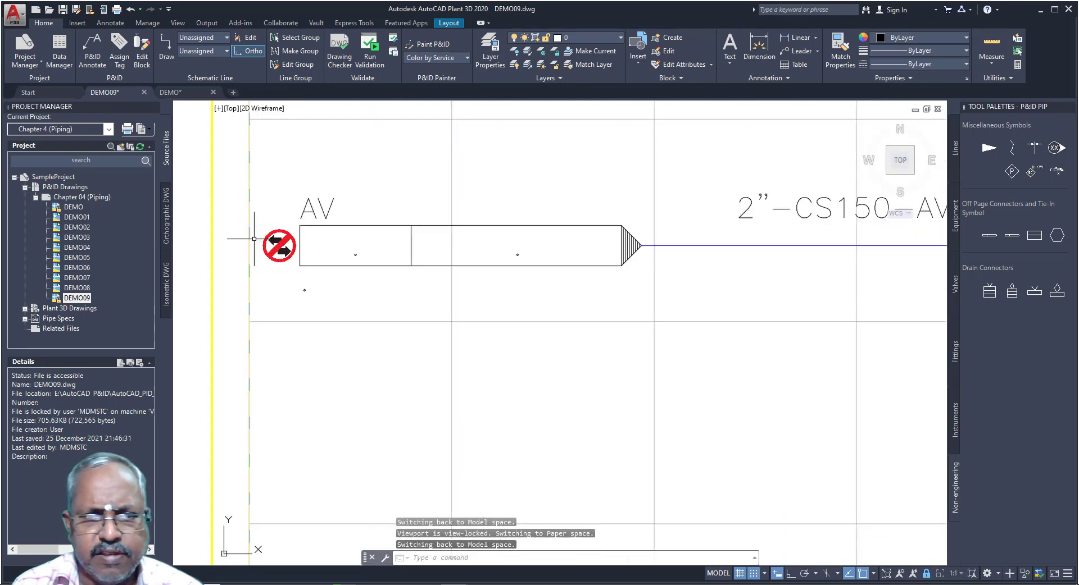
scroll(259, 226, down, 6)
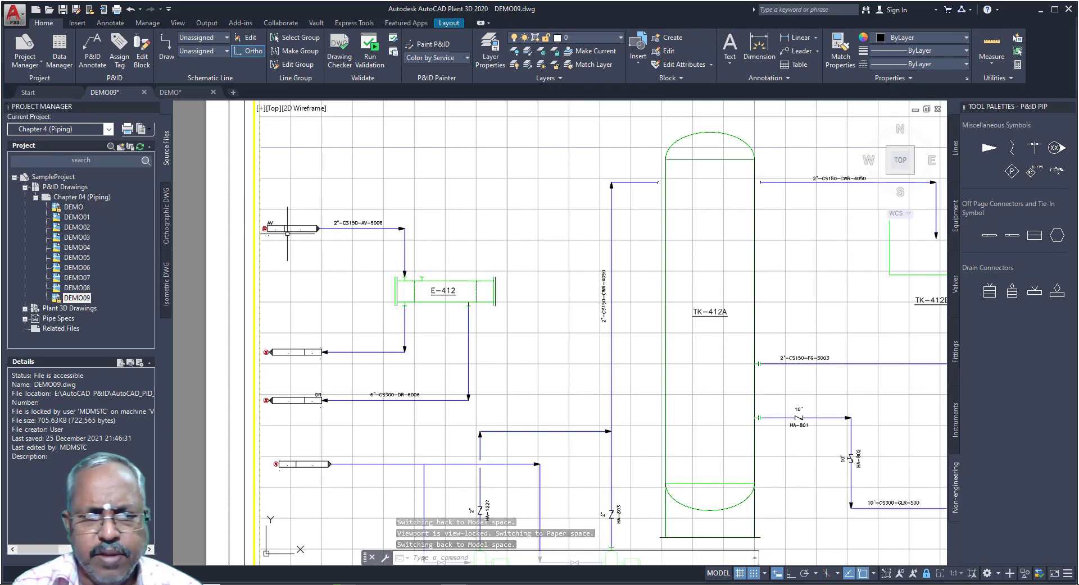
mouse_move(265, 228)
scroll(268, 231, up, 2)
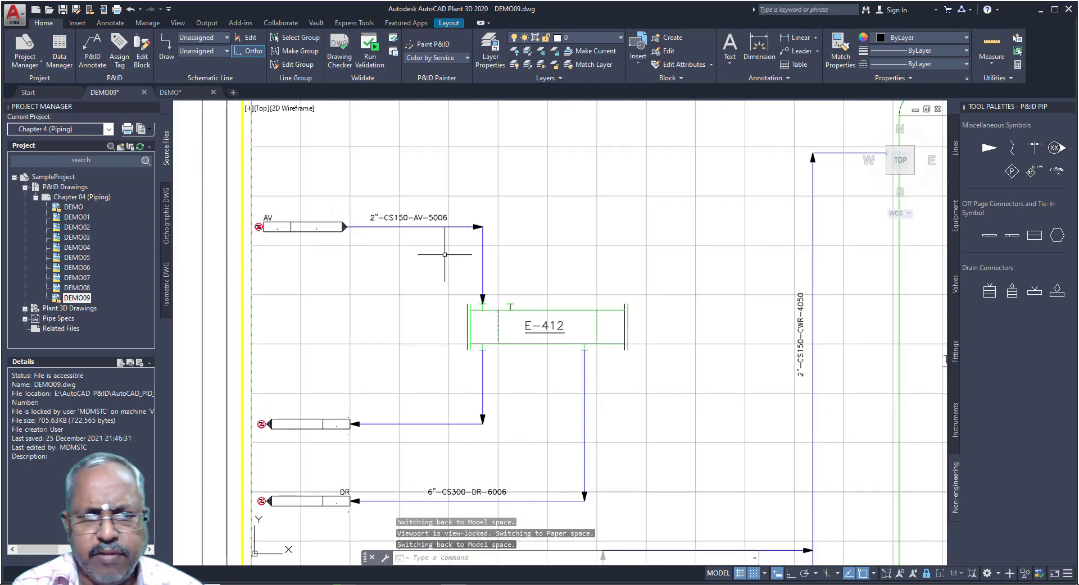
scroll(315, 252, down, 2)
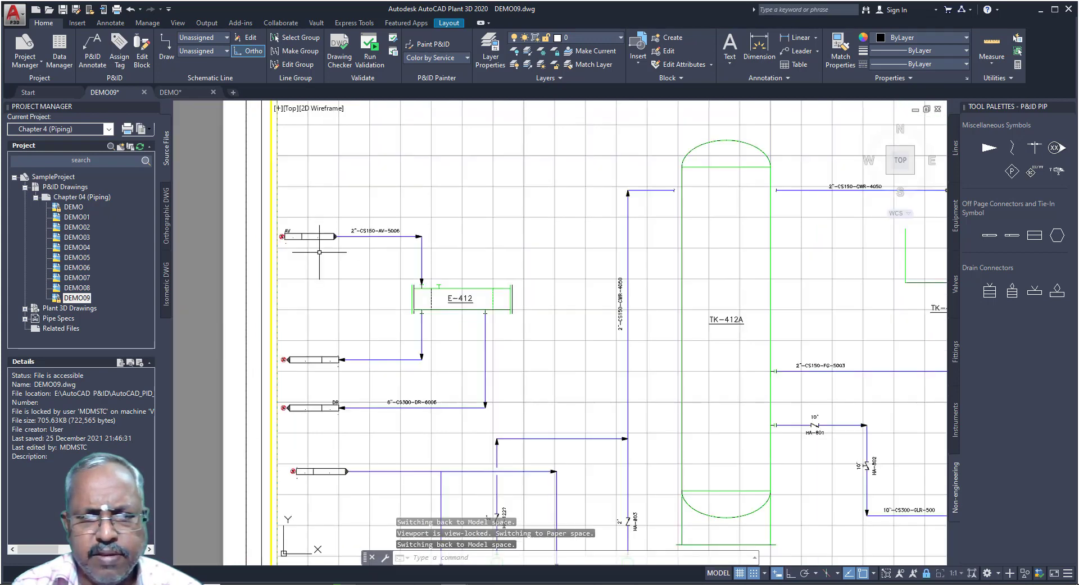
middle_drag(475, 306, 440, 298)
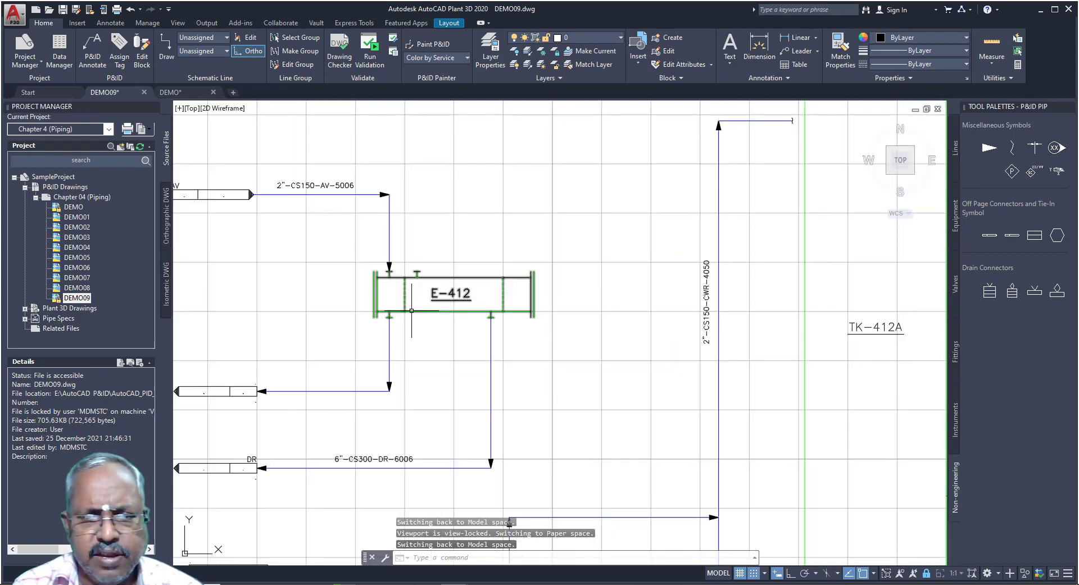
scroll(370, 264, down, 5)
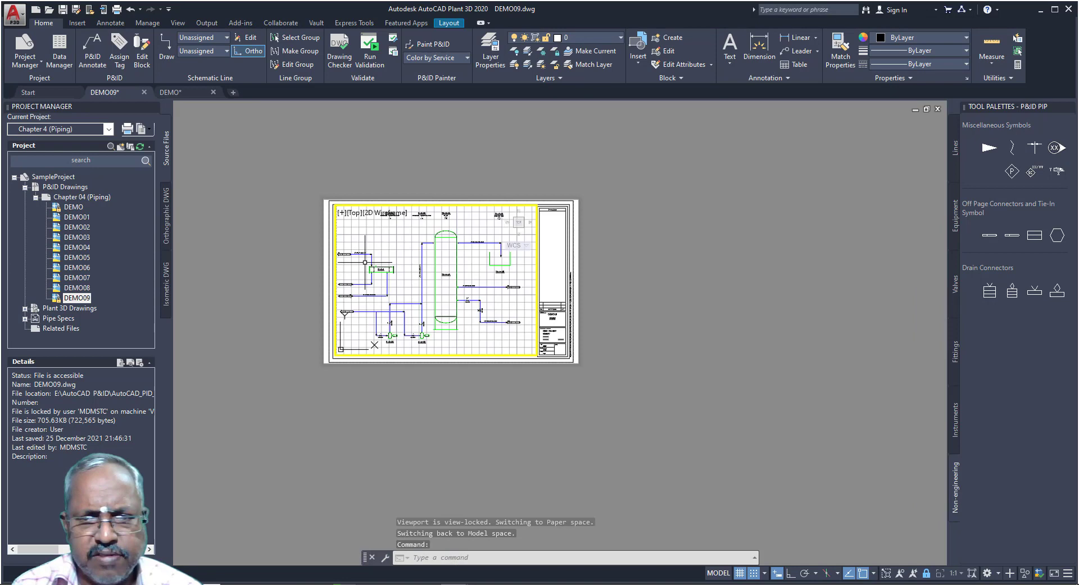
scroll(437, 241, up, 6)
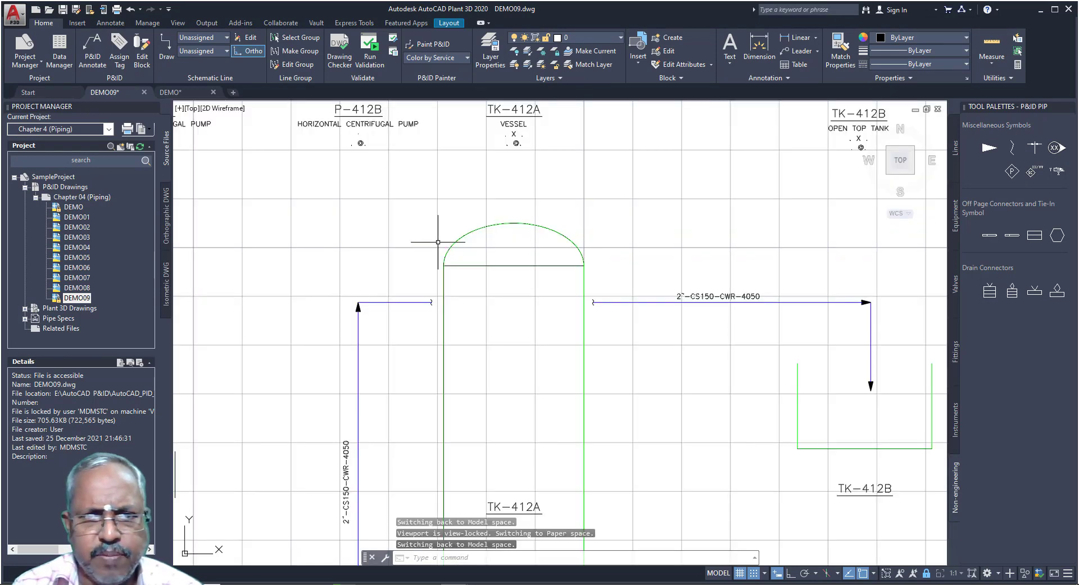
scroll(438, 242, down, 4)
scroll(438, 243, down, 2)
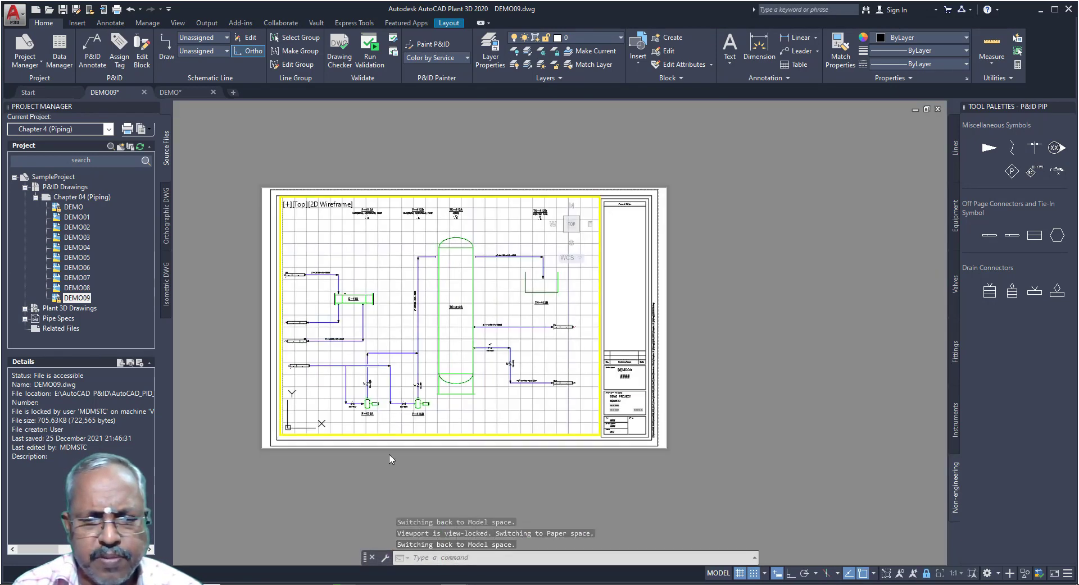
scroll(375, 412, up, 6)
scroll(375, 411, down, 4)
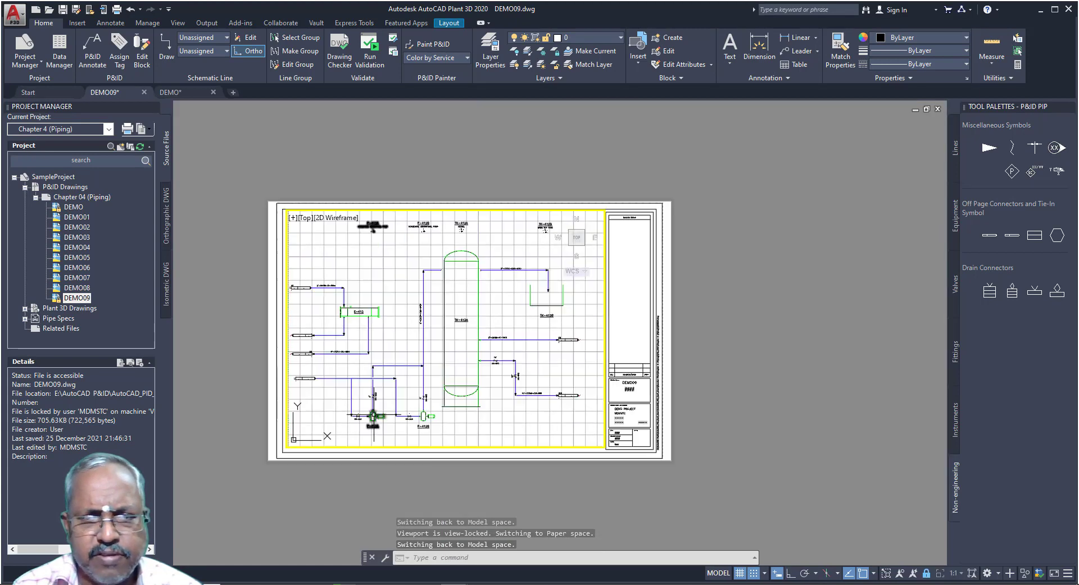
scroll(375, 241, up, 5)
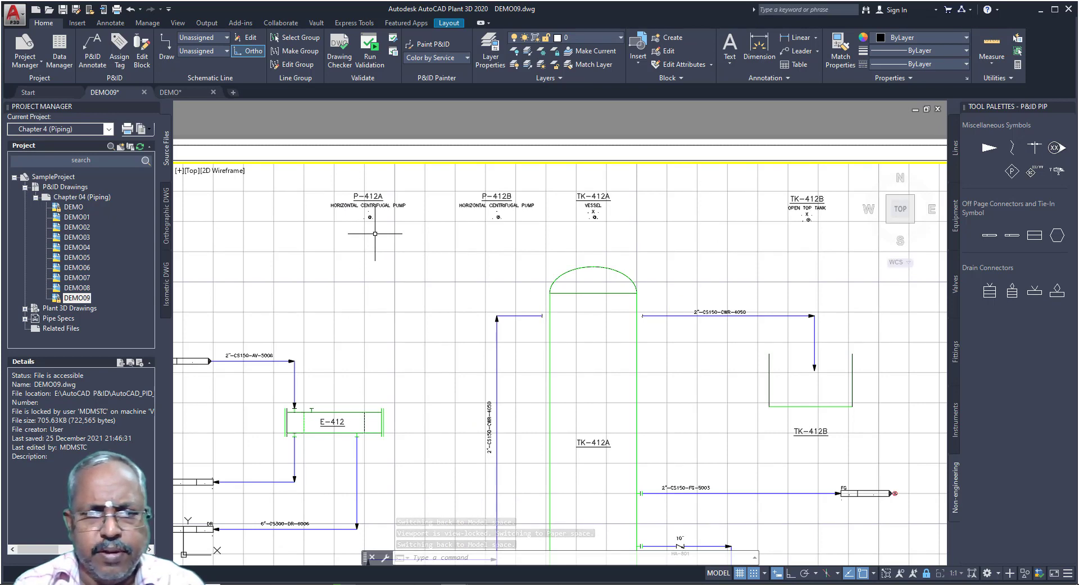
scroll(397, 308, down, 4)
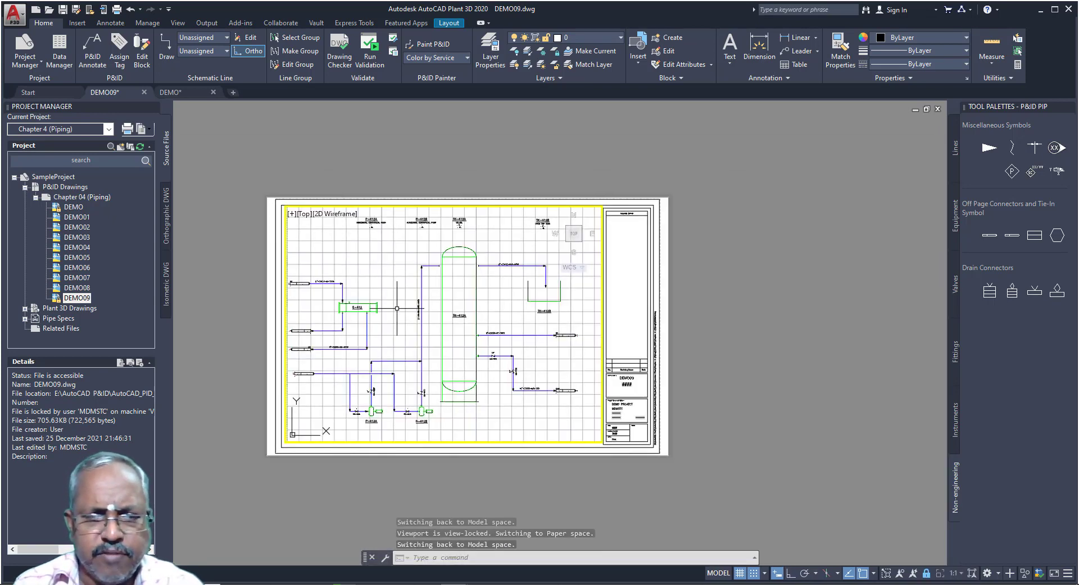
scroll(387, 402, up, 4)
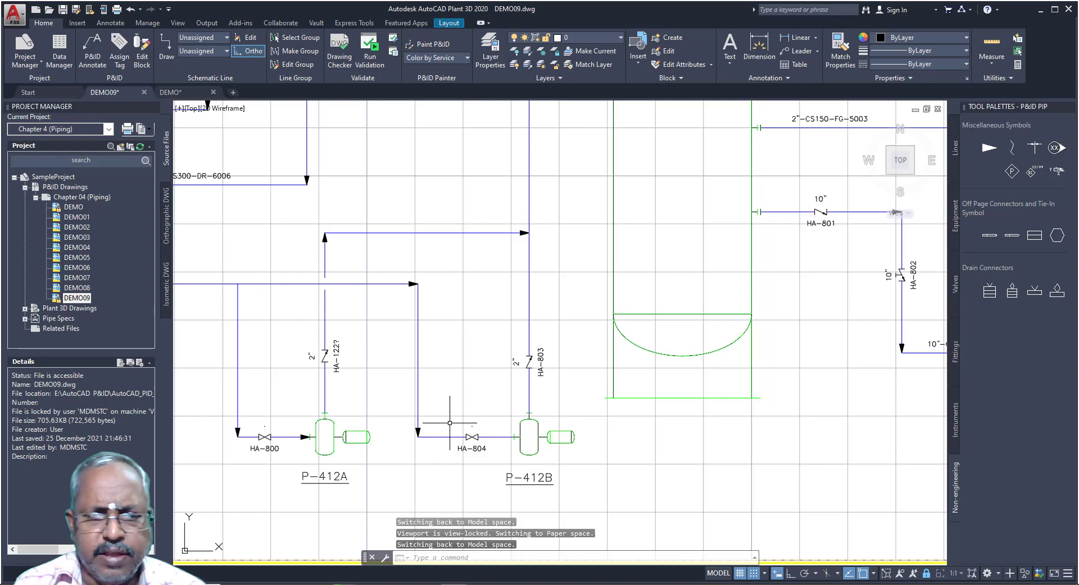
scroll(373, 373, down, 4)
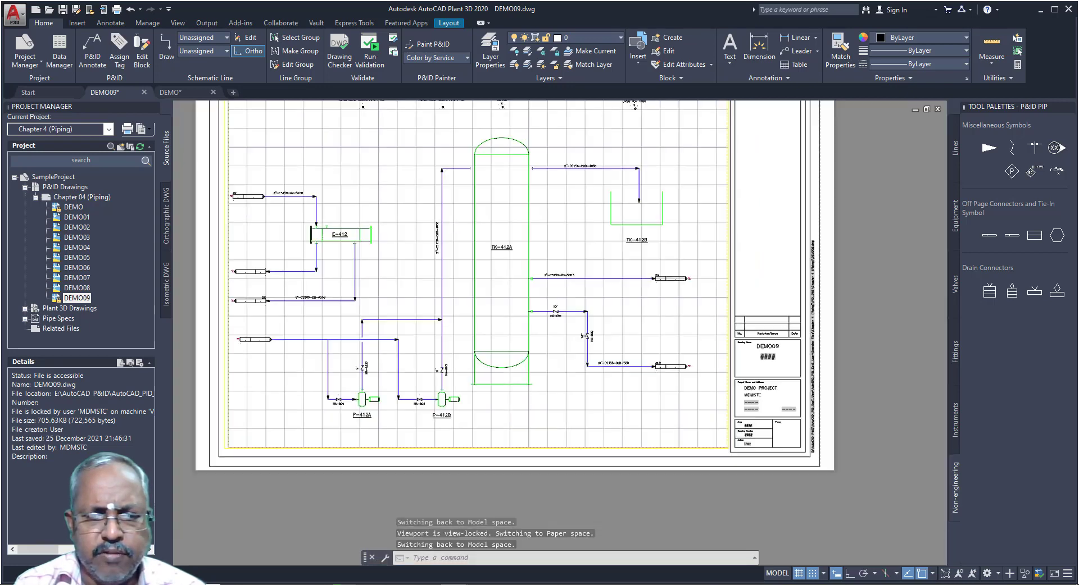
scroll(356, 361, up, 4)
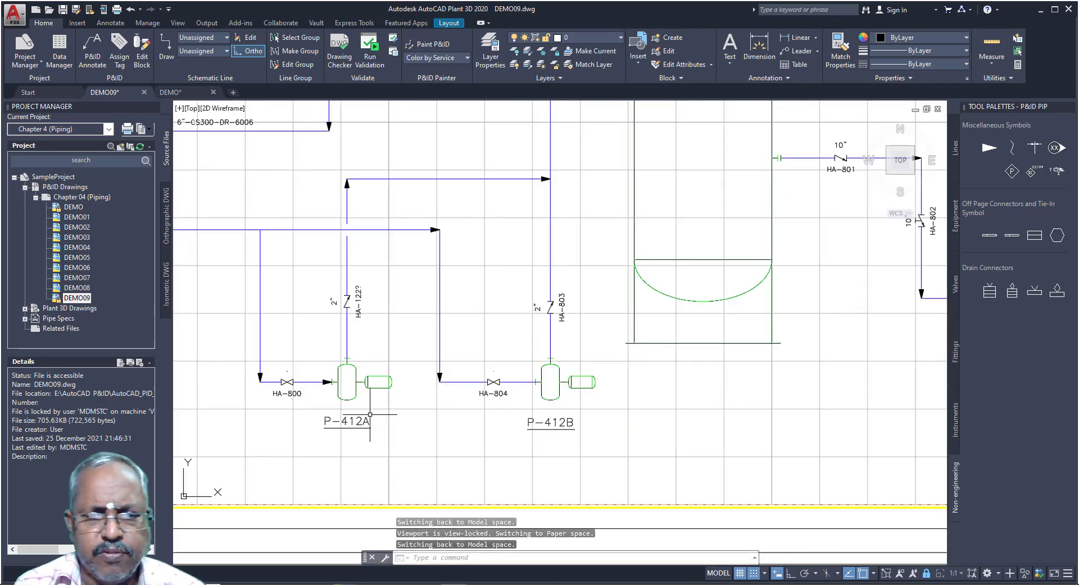
Step: Stretch pump P-412A a short distance left along its line in DEMO09
click(352, 395)
scroll(354, 396, down, 5)
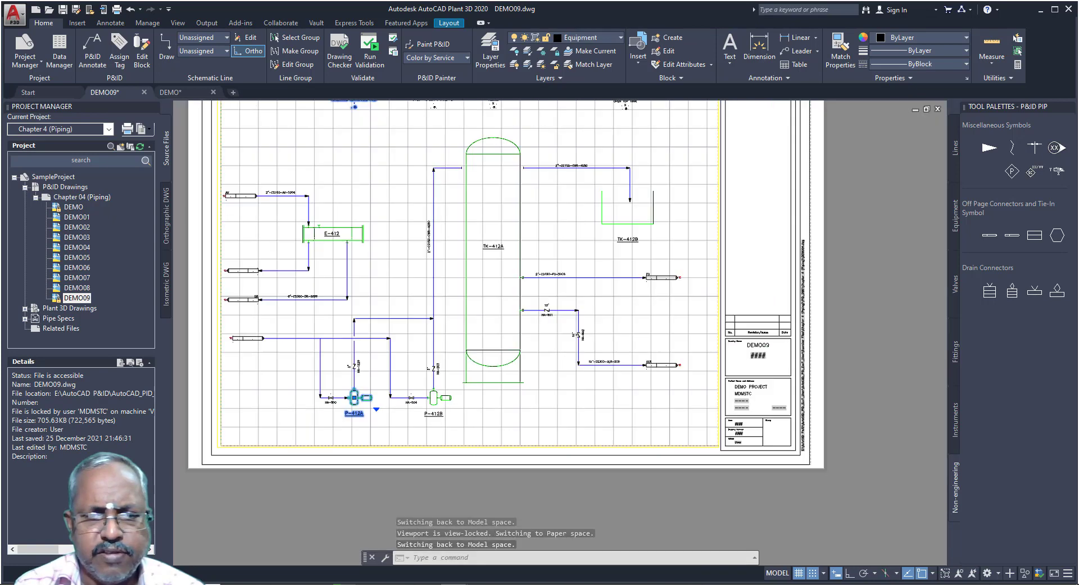
scroll(353, 227, up, 2)
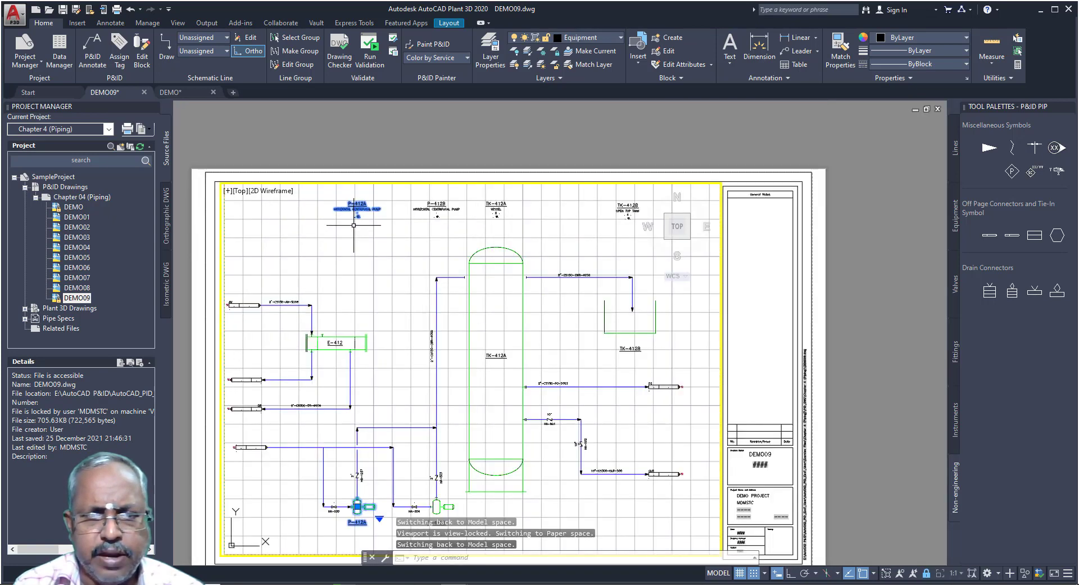
scroll(337, 320, down, 4)
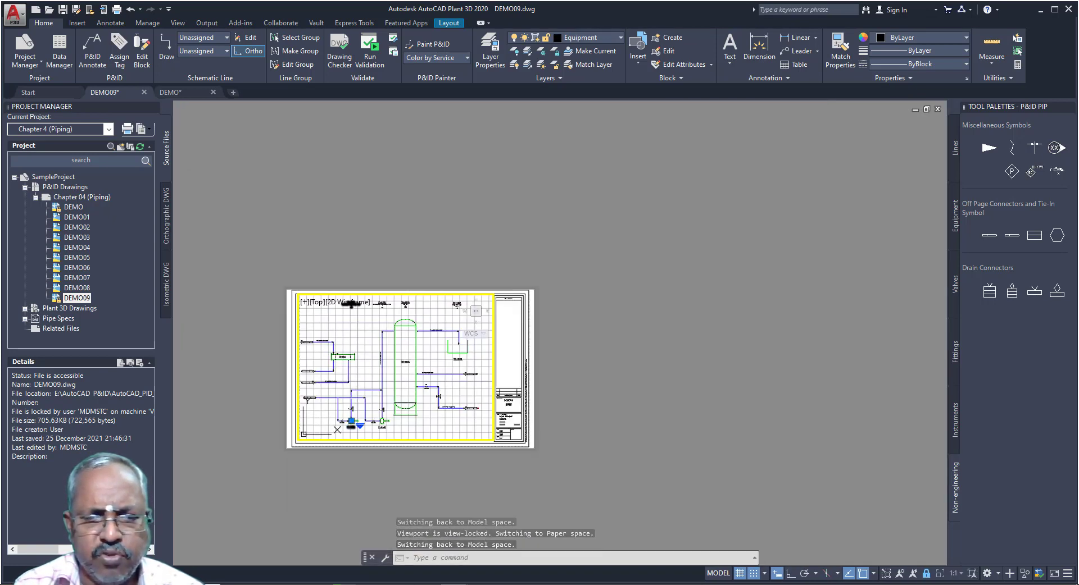
scroll(357, 414, up, 4)
scroll(357, 415, up, 2)
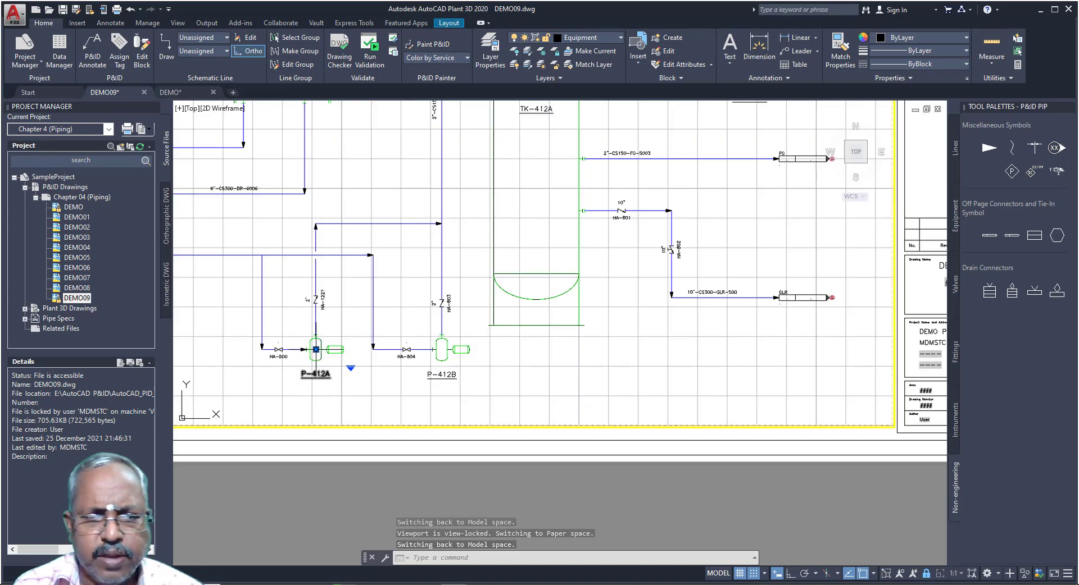
click(315, 350)
click(293, 350)
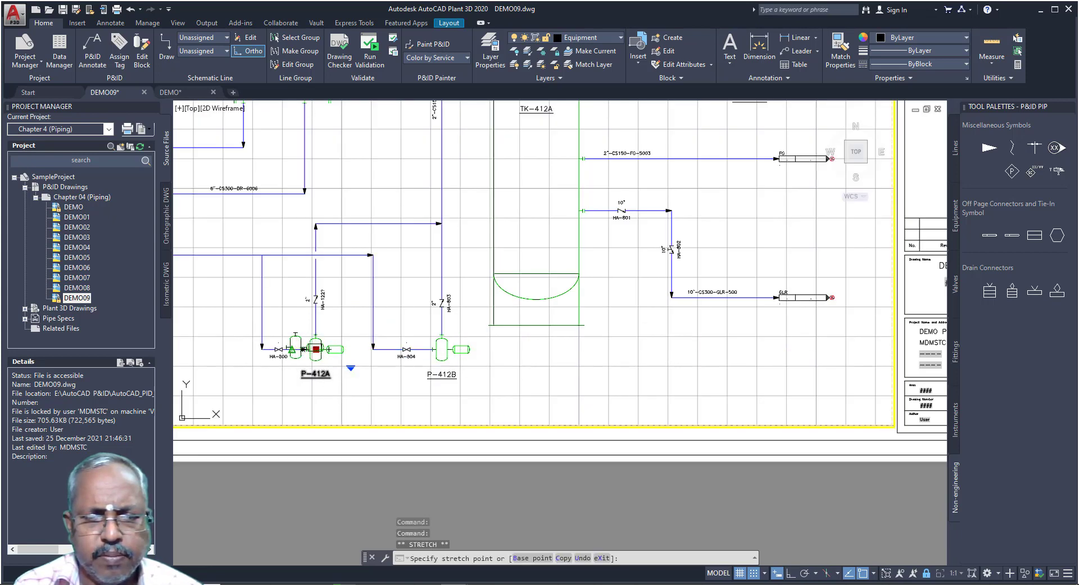
scroll(390, 413, down, 2)
scroll(389, 413, down, 4)
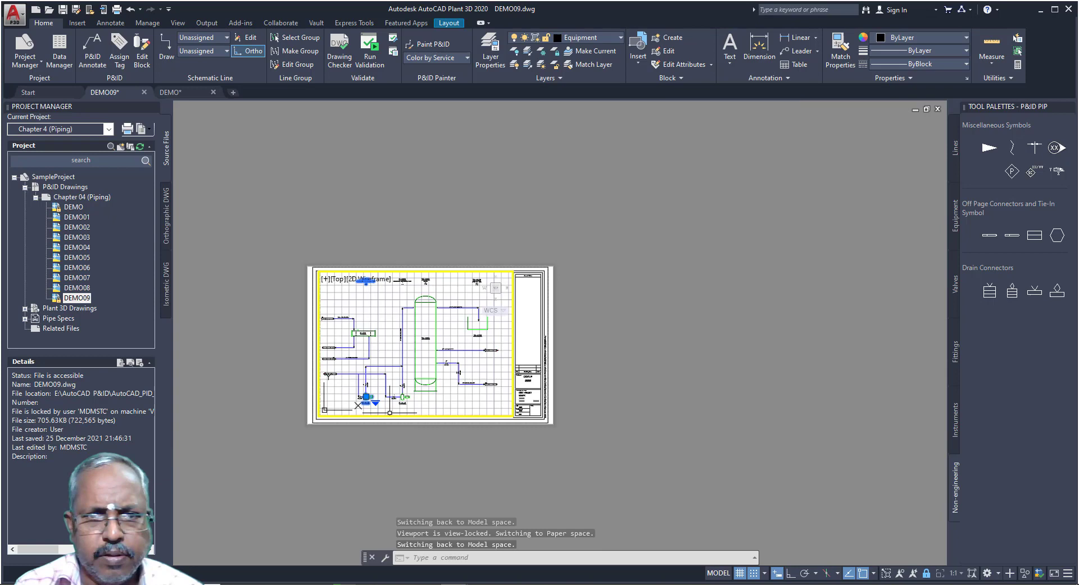
scroll(369, 319, up, 4)
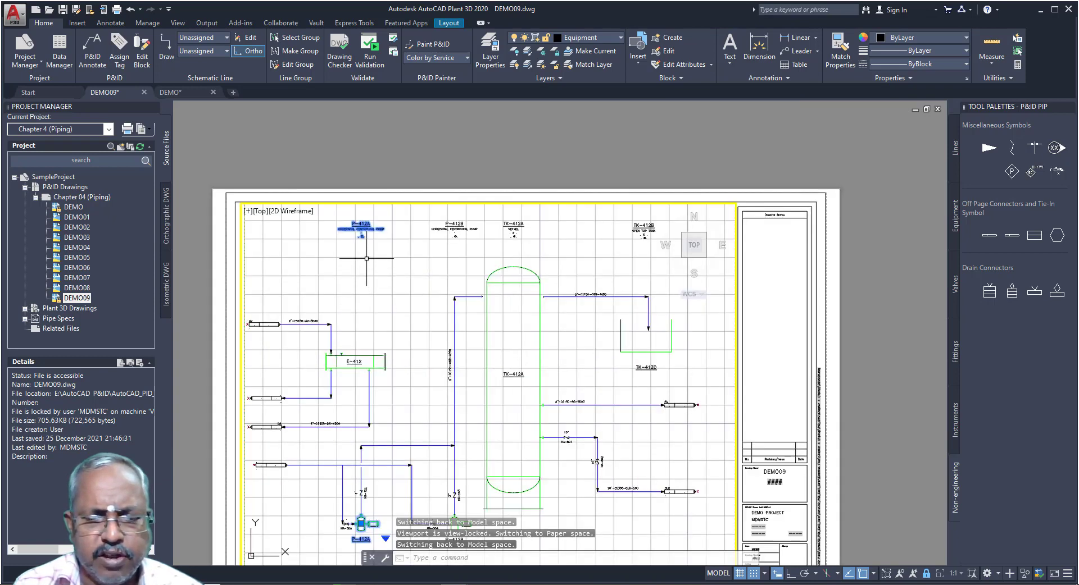
scroll(366, 259, down, 2)
scroll(363, 423, up, 8)
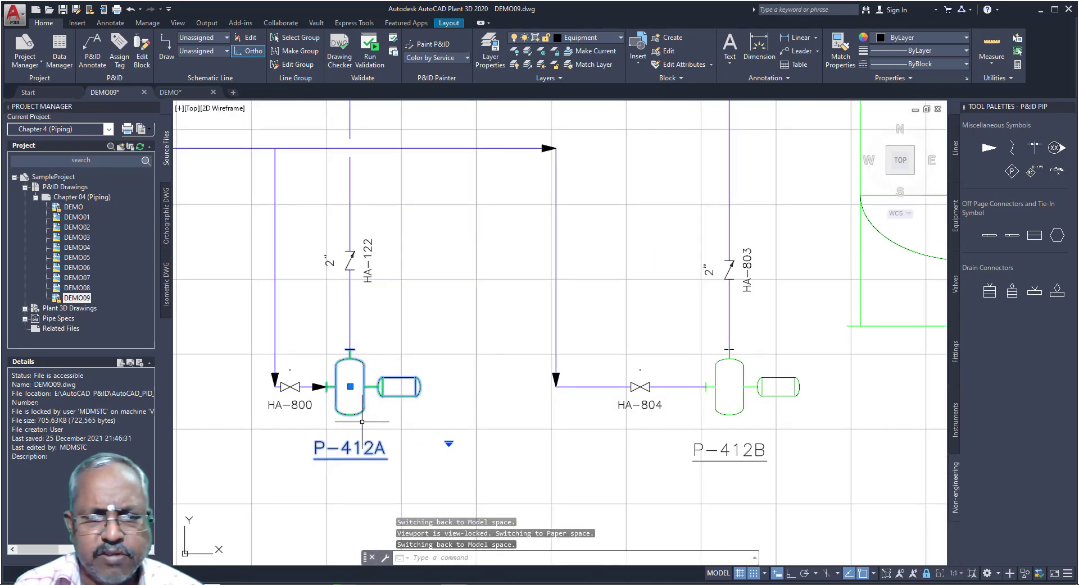
scroll(362, 422, down, 4)
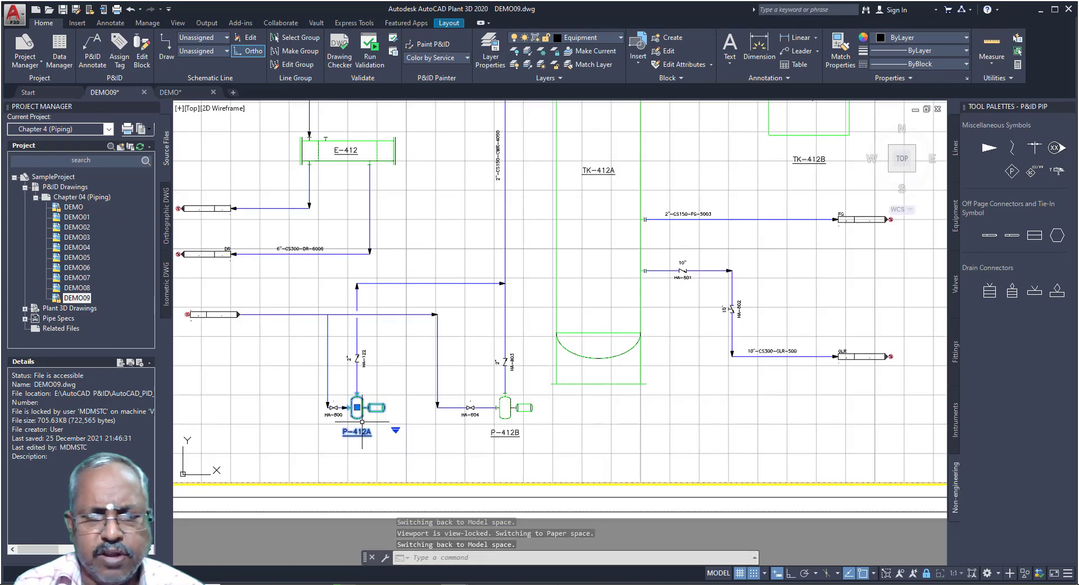
scroll(456, 333, down, 5)
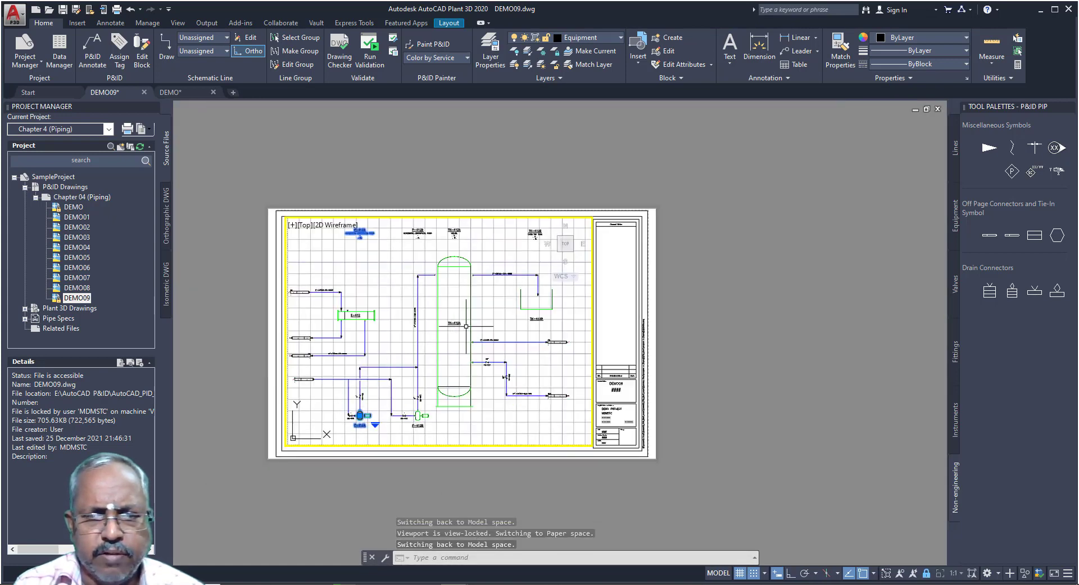
scroll(466, 326, up, 4)
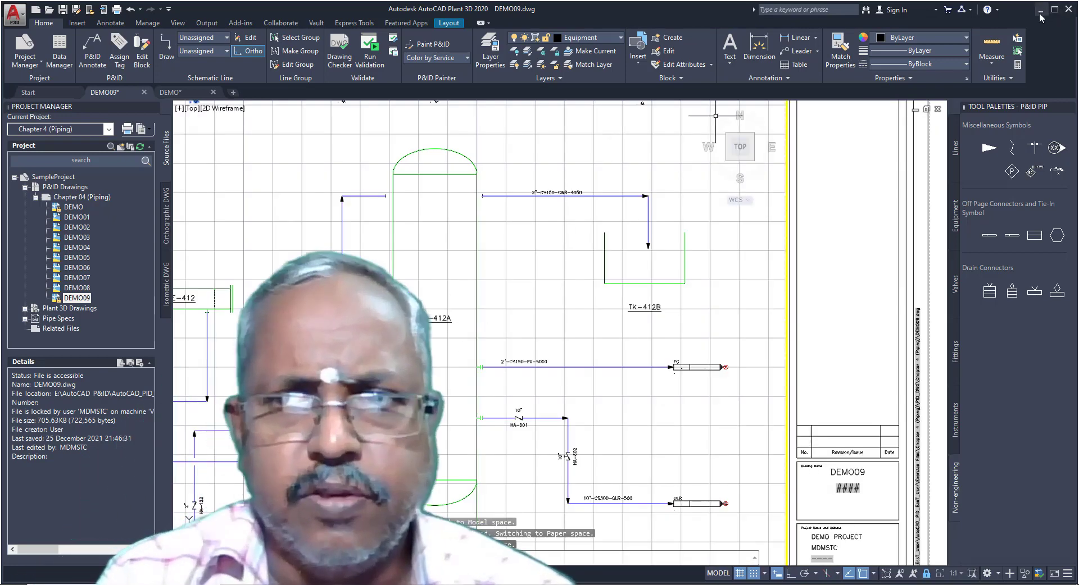